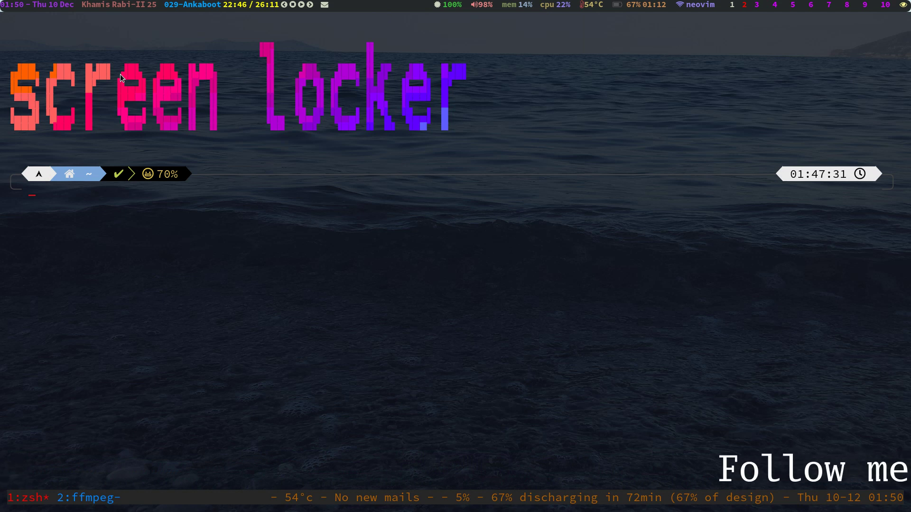
text(p)
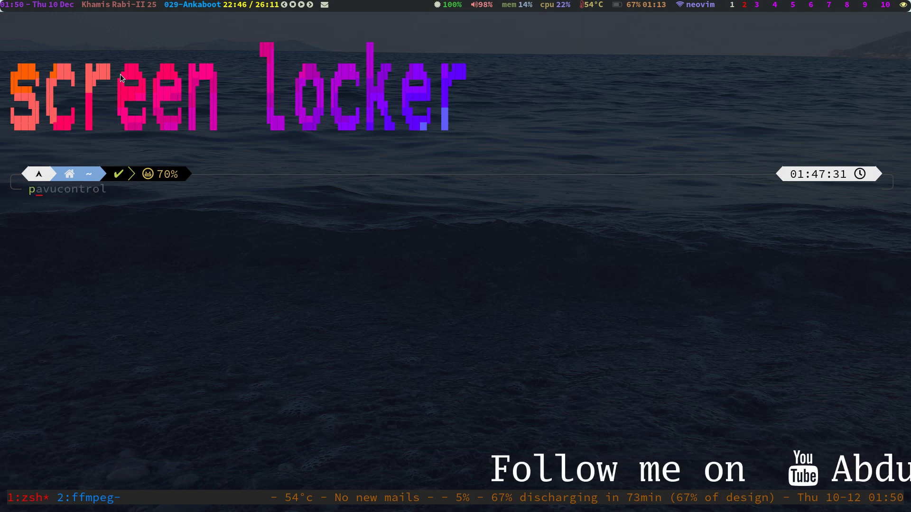
text(S slock)
Search packages for slock with pS, then install slock 1.4-4 with si, accepting the prompt.
key(Return)
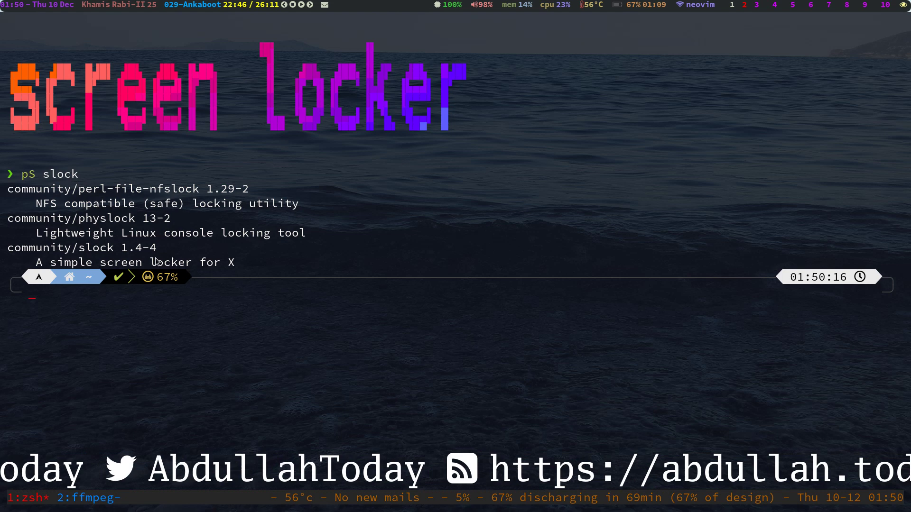
text(sk)
key(BackSpace)
text(i )
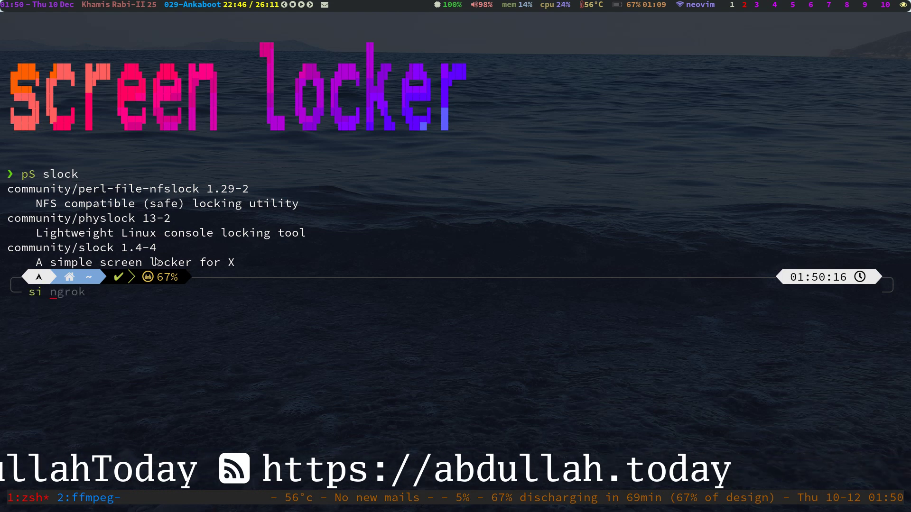
text(slock)
key(Return)
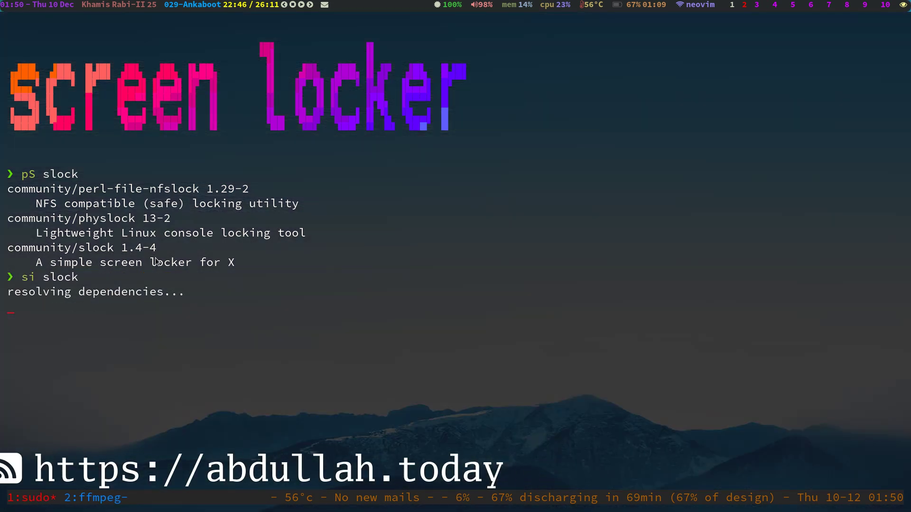
key(Return)
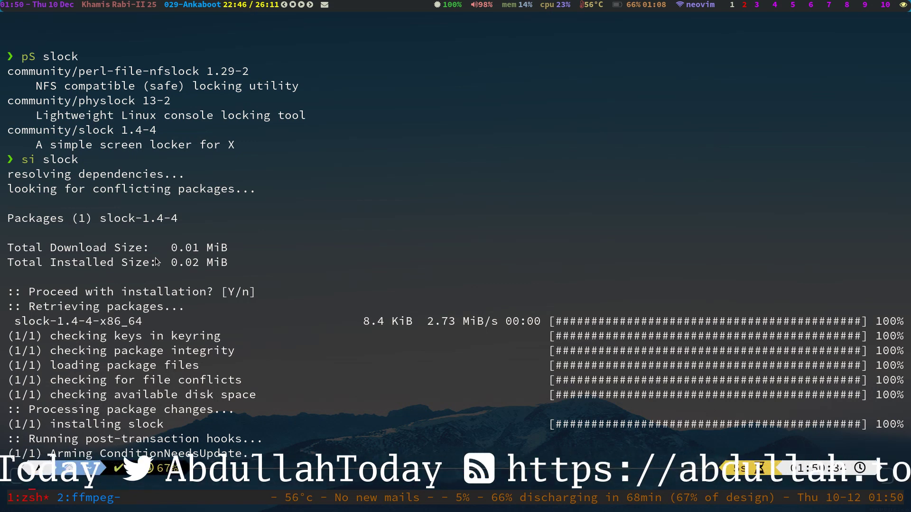
text(slock)
Launch the slock screen locker, answering n to zsh's suggested 'lock' correction.
key(Return)
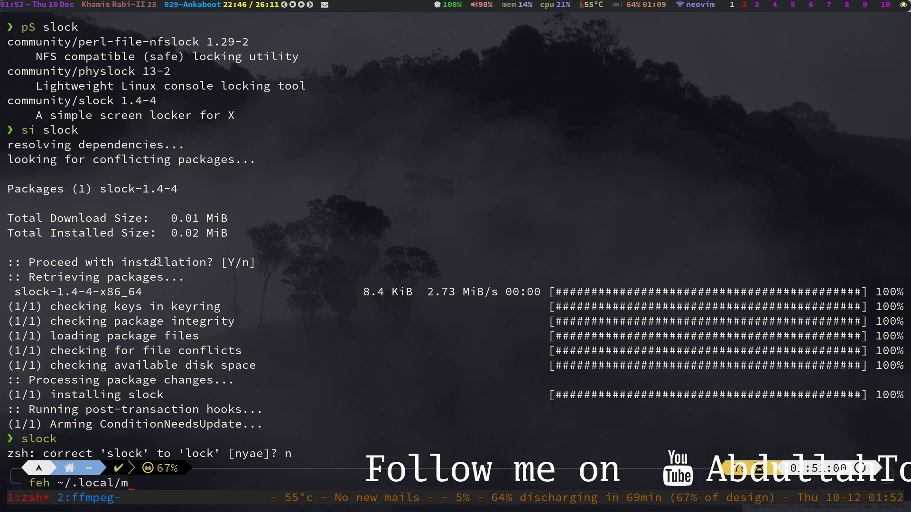
View ~/.local/share/misc/lock.png in feh, nudge its window, then close the viewer.
key(BackSpace)
key(BackSpace)
text(sh)
key(Tab)
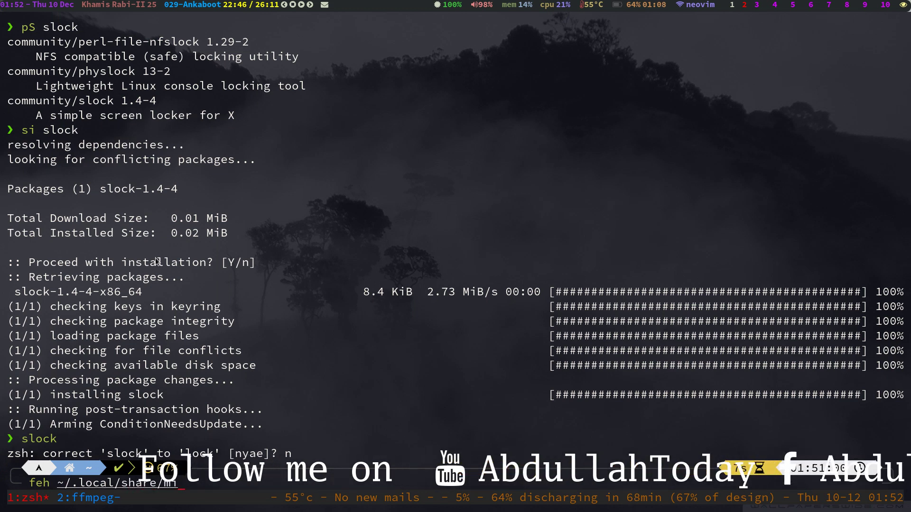
text(sc/)
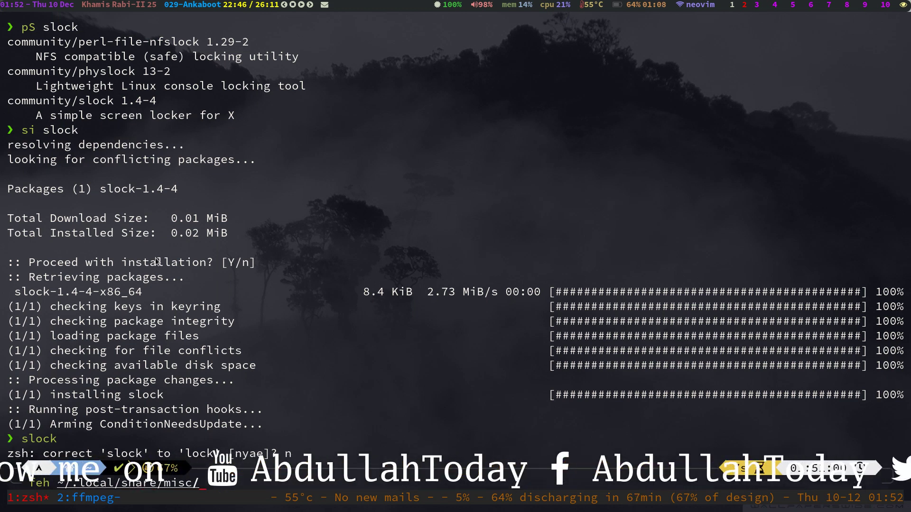
text(lock.png)
key(Return)
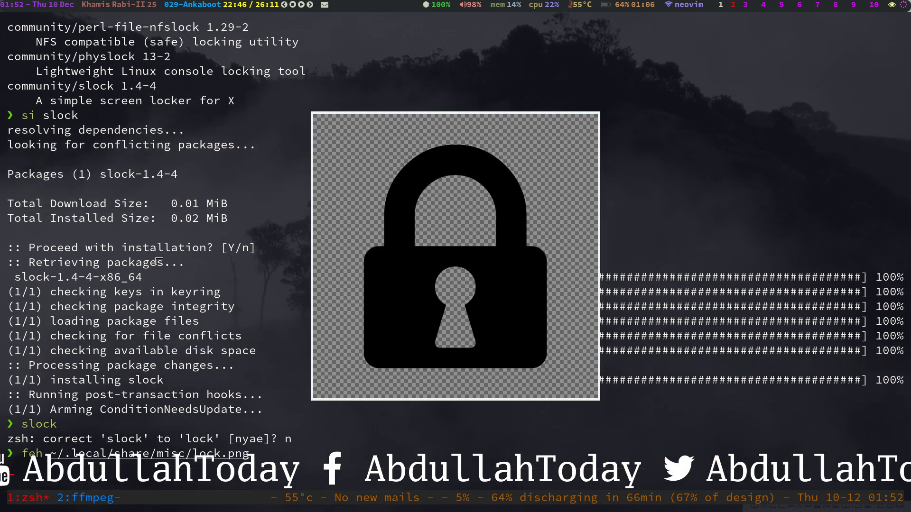
mouse_move(410, 265)
mouse_down()
mouse_move(430, 254)
mouse_move(418, 252)
mouse_up()
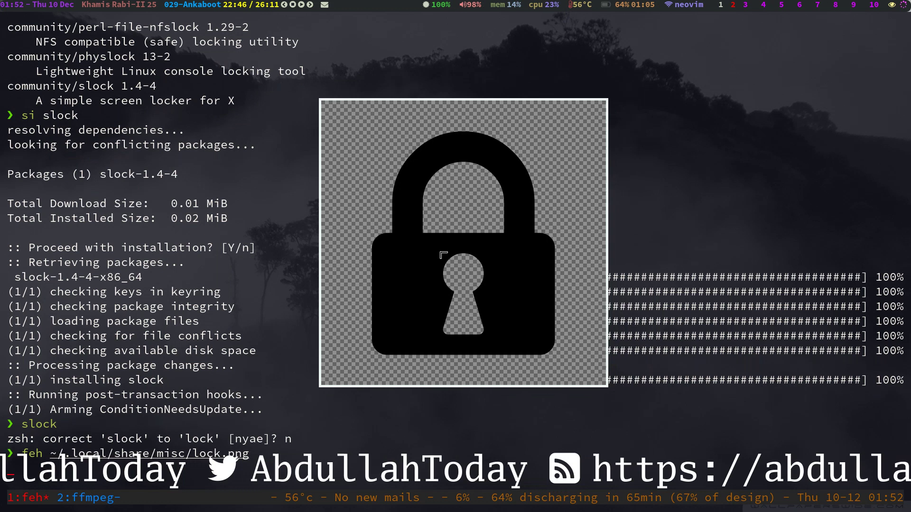
key(q)
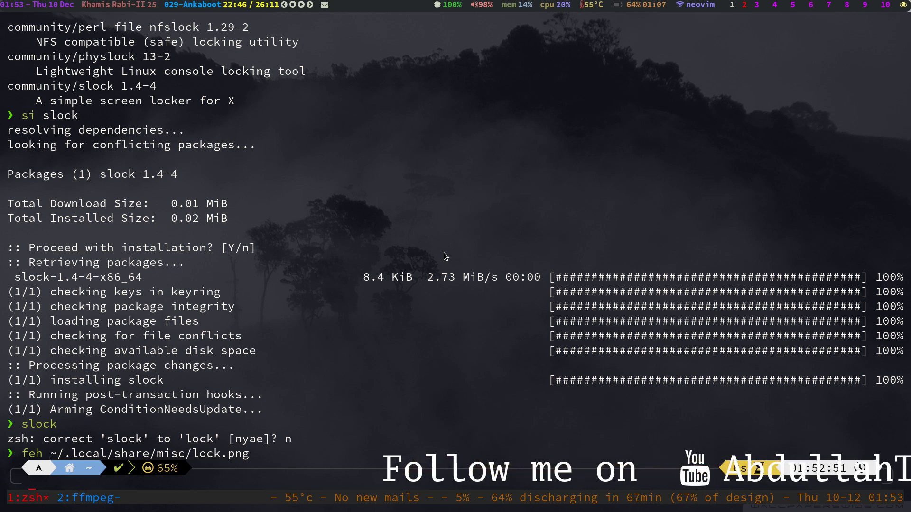
text(sk lock)
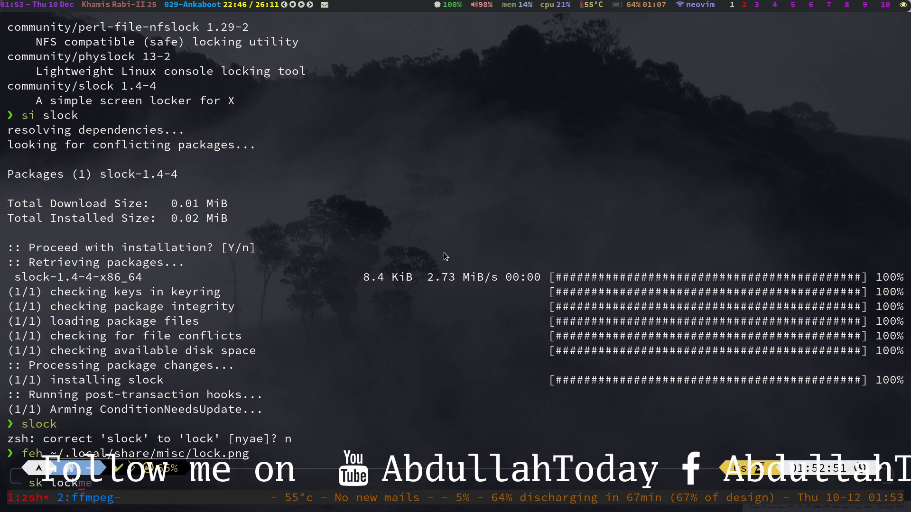
Open the lockme script in neovim with sk, browse its sections, and launch Chrome beside it.
key(Return)
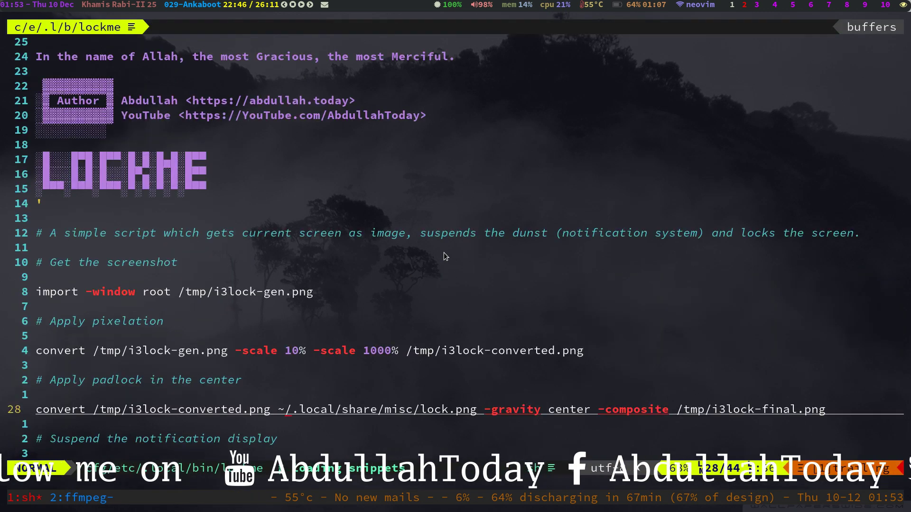
key(braceleft)
key(braceleft)
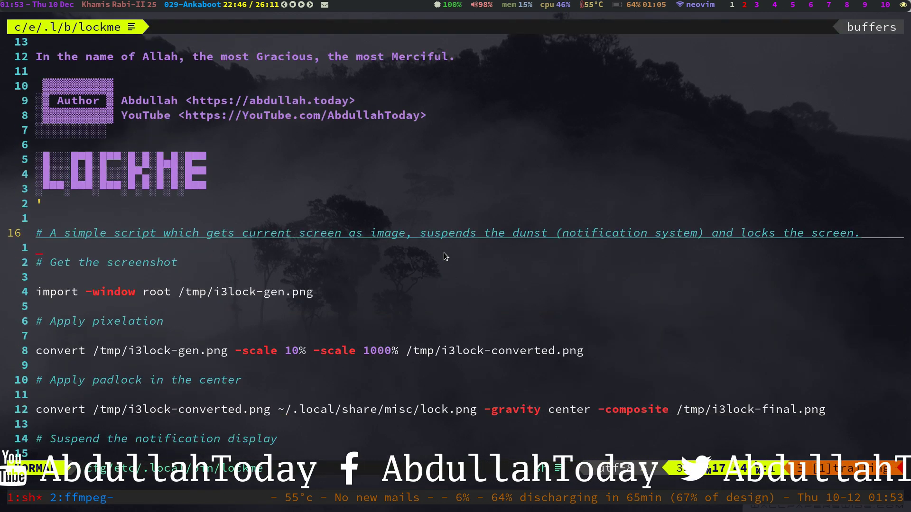
key(braceleft)
key(braceleft)
key(braceleft)
key(braceleft)
key(j)
key(braceright)
key(braceright)
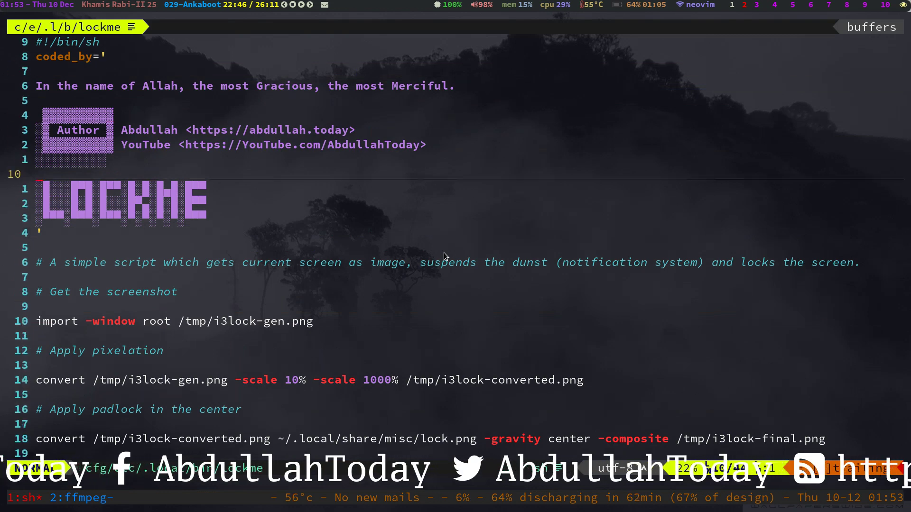
key(braceright)
key(braceright)
key(braceright)
key(j)
key(j)
key(j)
key(j)
key(j)
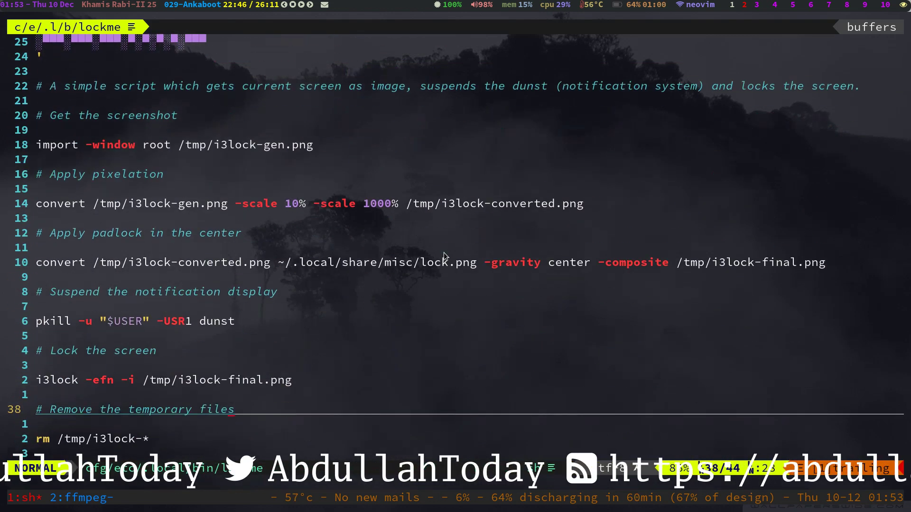
key(super+w)
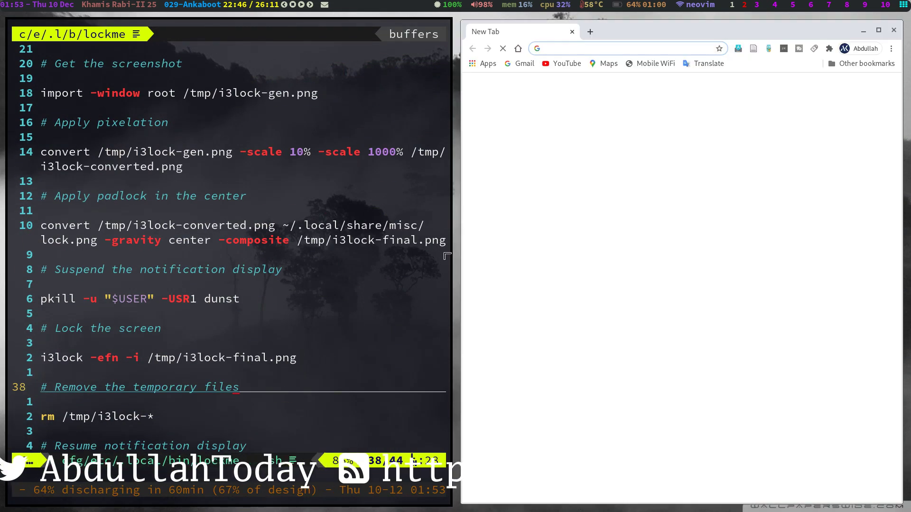
text(github.com/)
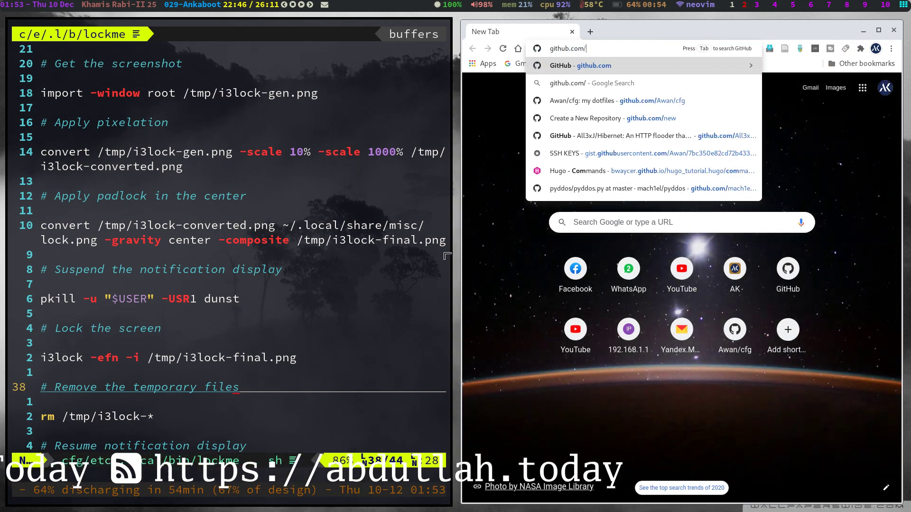
text(Awan/lock)
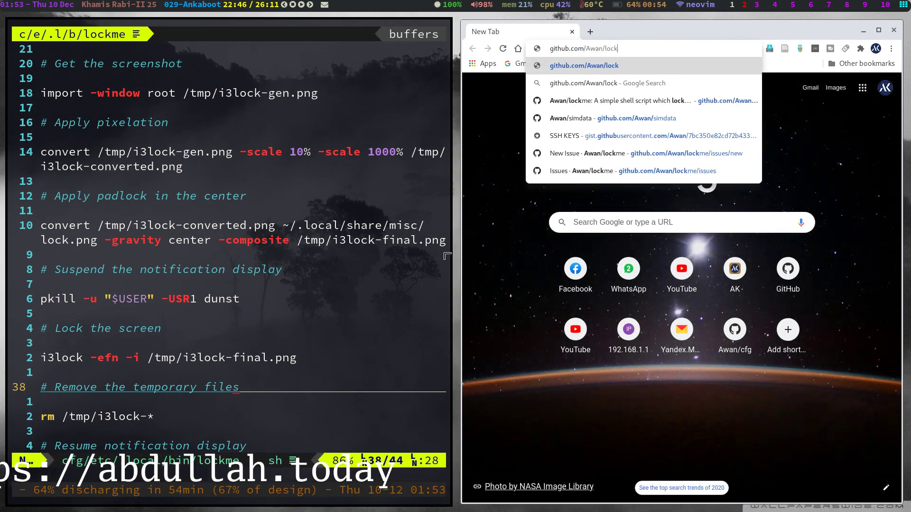
text(me)
Open the Awan/lockme GitHub README and highlight its sxhkdrc and .xprofile Installation snippets.
key(Return)
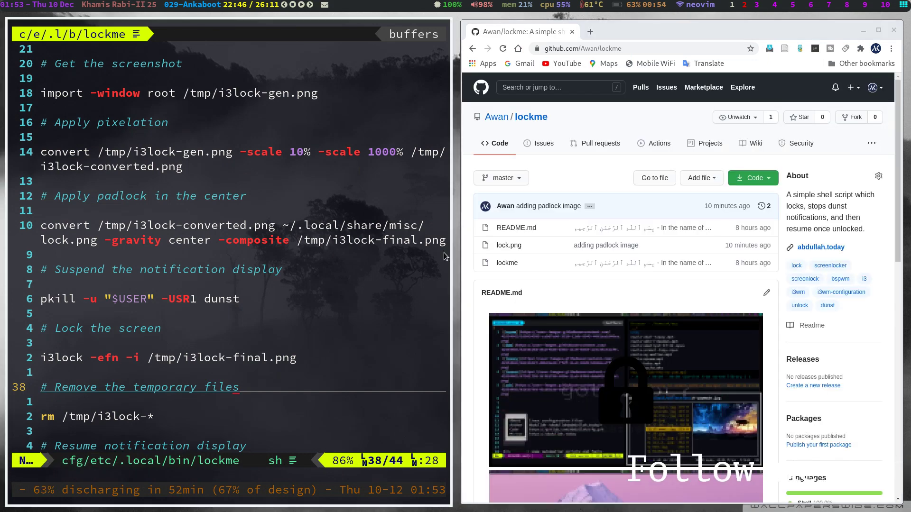
key(super+2)
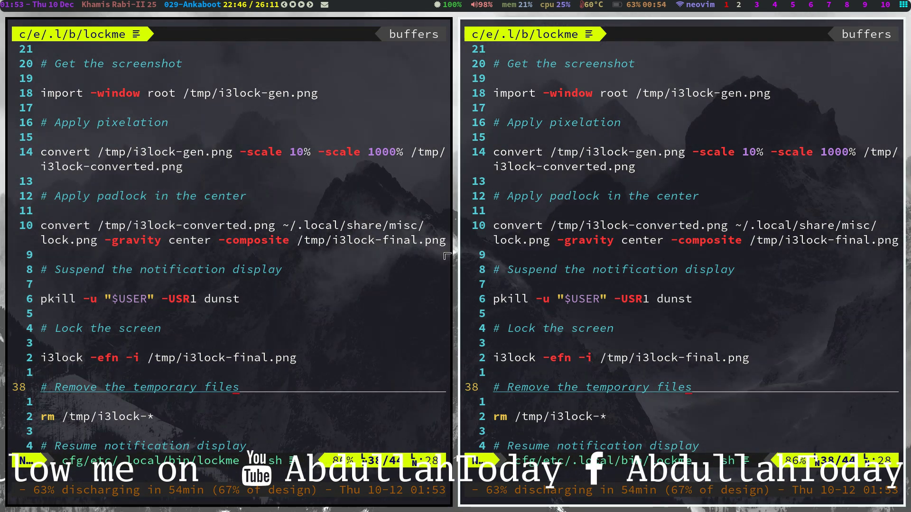
text(:q)
key(Return)
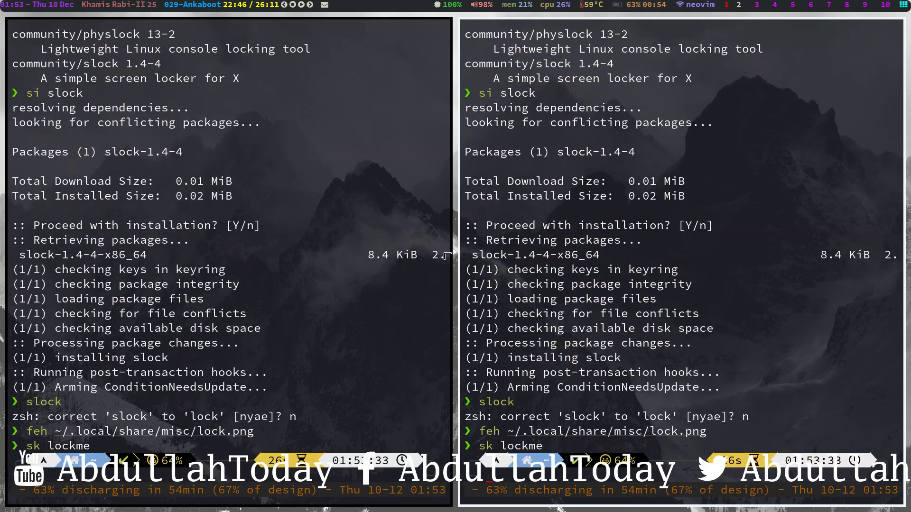
key(super+1)
scroll(443, 255, down, 2)
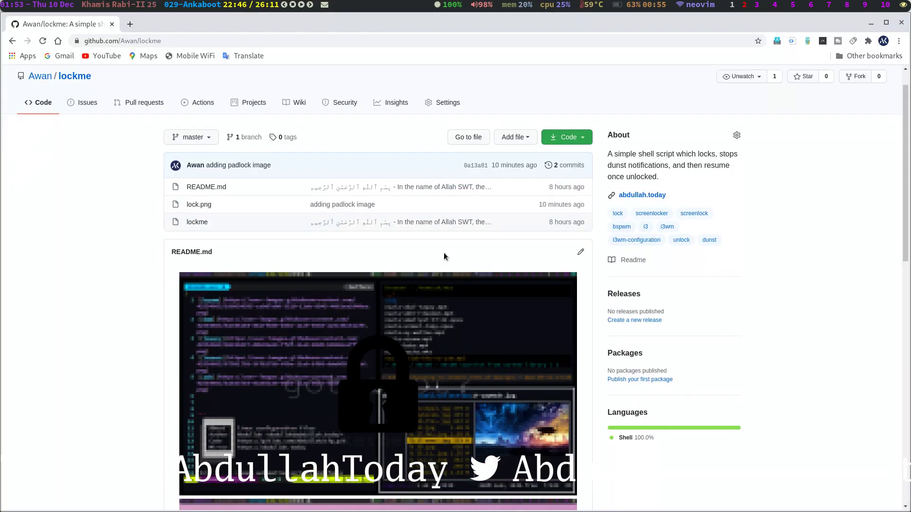
scroll(444, 256, down, 1)
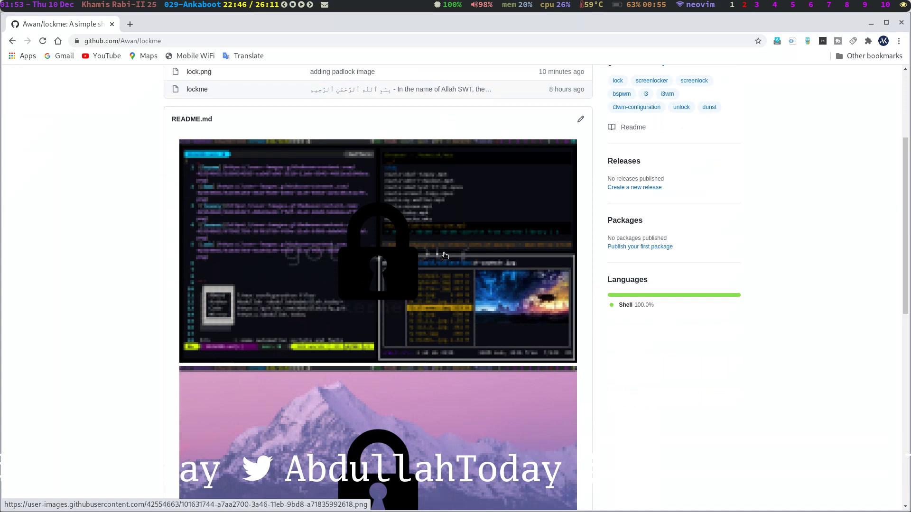
scroll(444, 256, up, 1)
scroll(444, 255, up, 2)
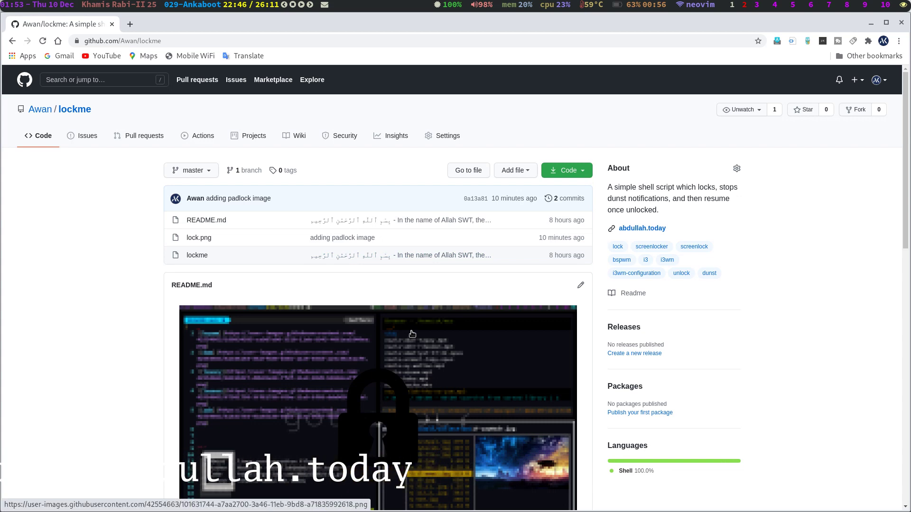
scroll(412, 334, down, 1)
scroll(412, 334, down, 2)
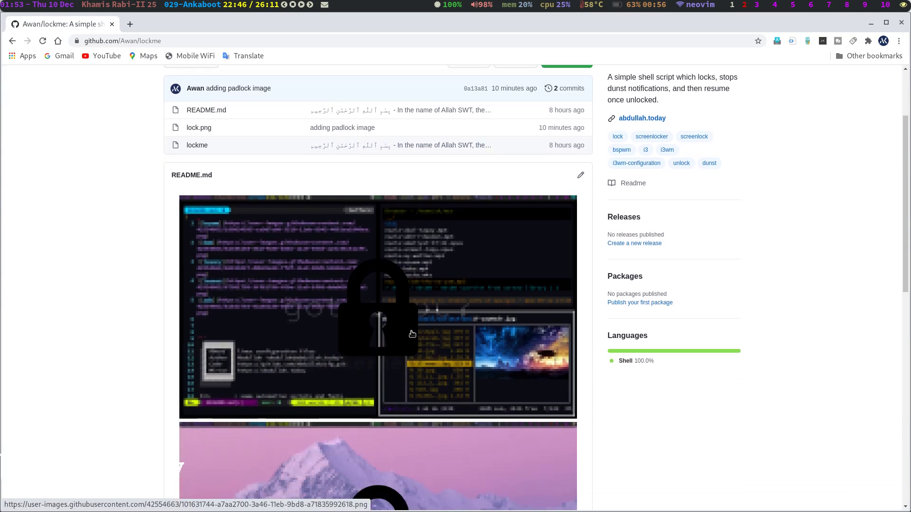
scroll(412, 334, down, 5)
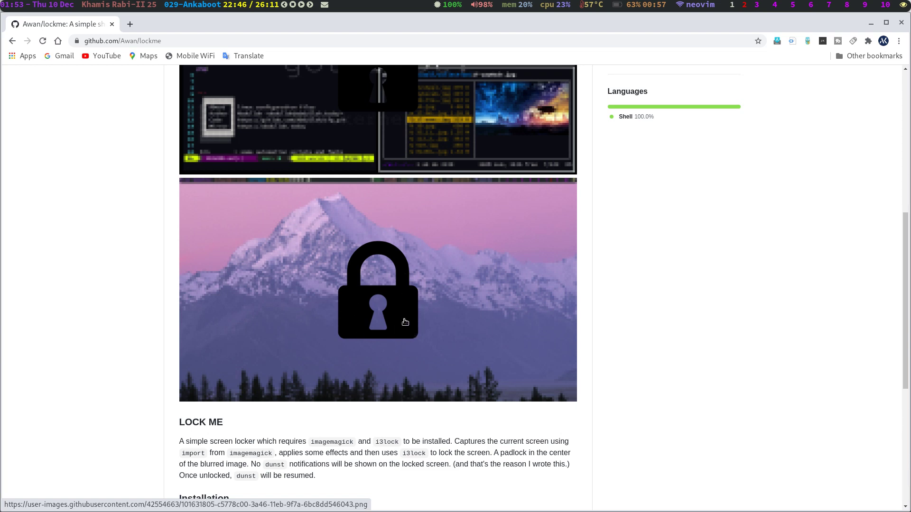
scroll(379, 297, down, 1)
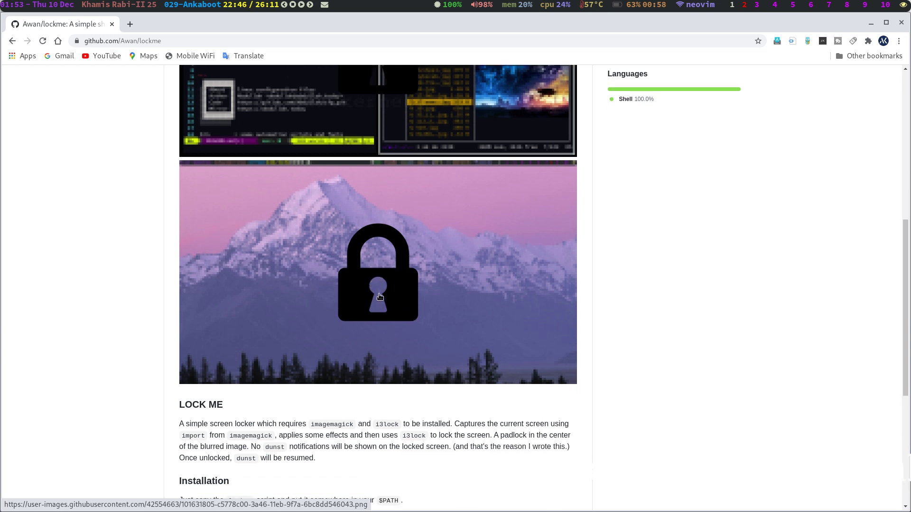
scroll(380, 297, down, 4)
scroll(380, 297, down, 2)
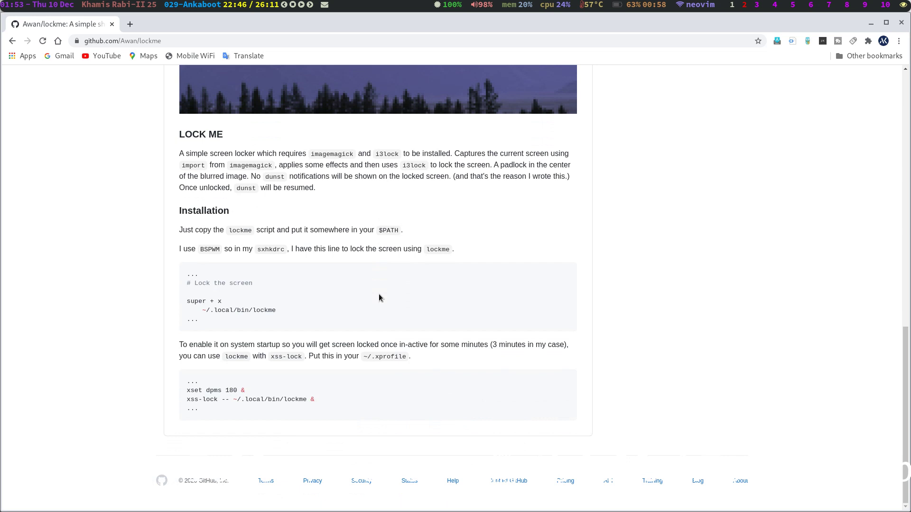
scroll(378, 295, up, 1)
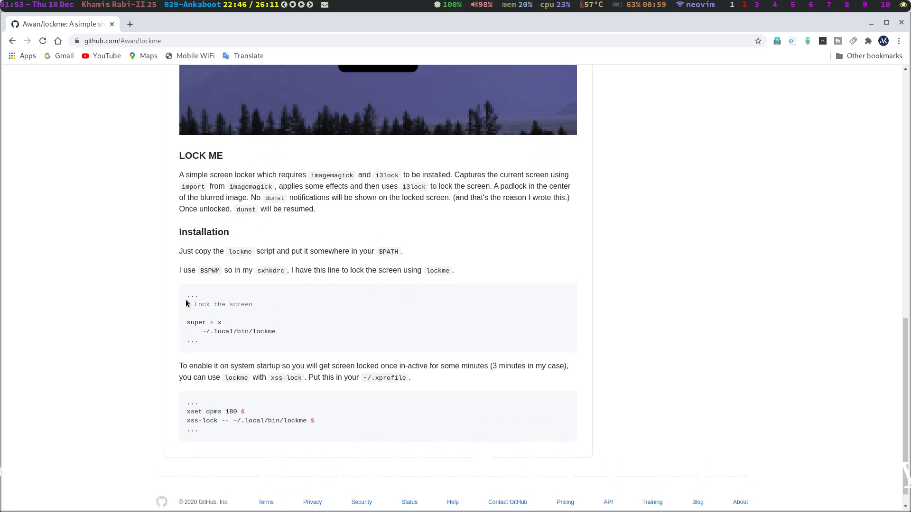
drag(186, 300, 202, 338)
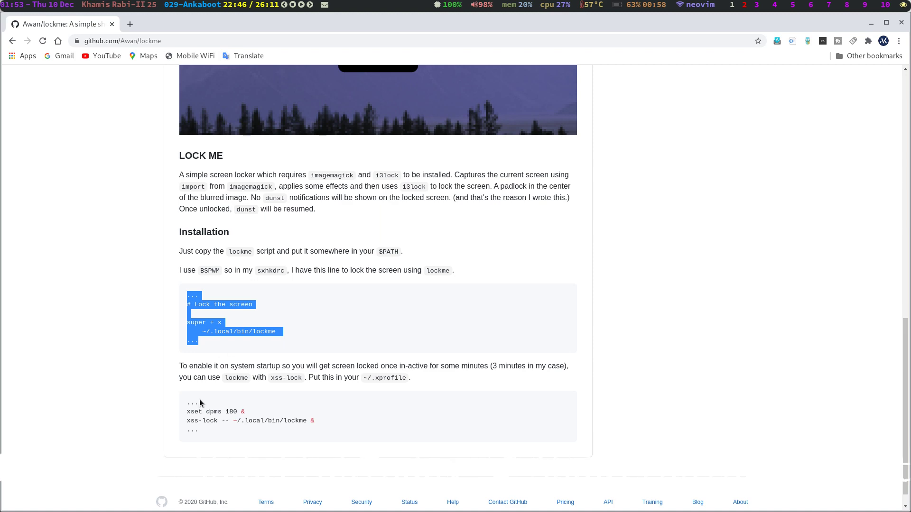
drag(185, 402, 229, 429)
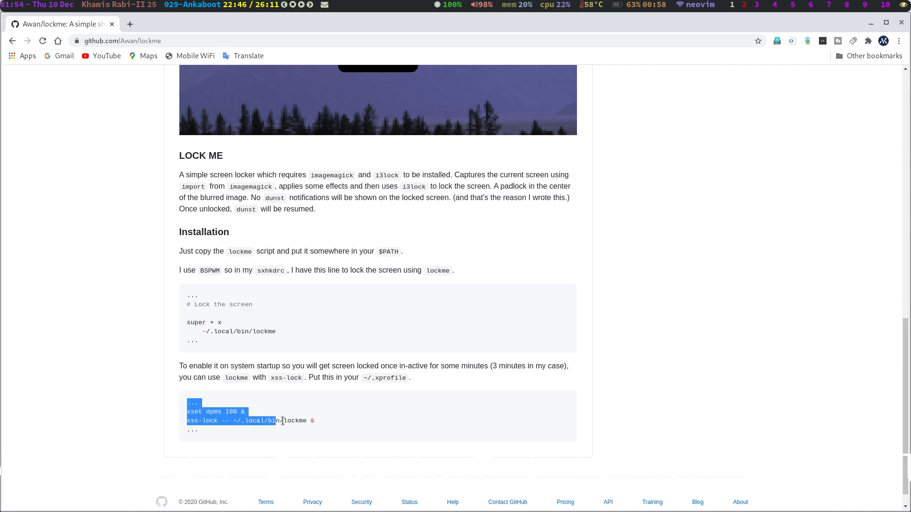
scroll(282, 421, up, 5)
scroll(282, 424, up, 5)
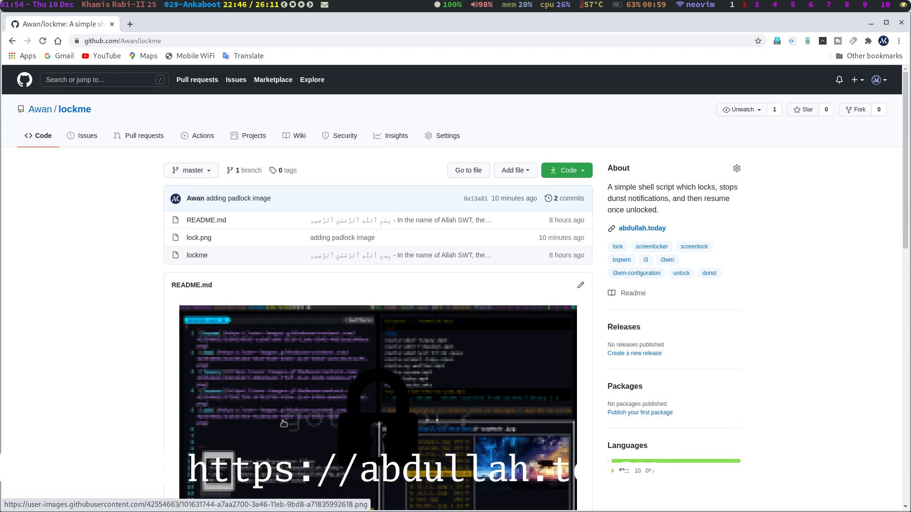
Close the Chrome window and move to workspace 2 with the terminal.
key(super+shift+q)
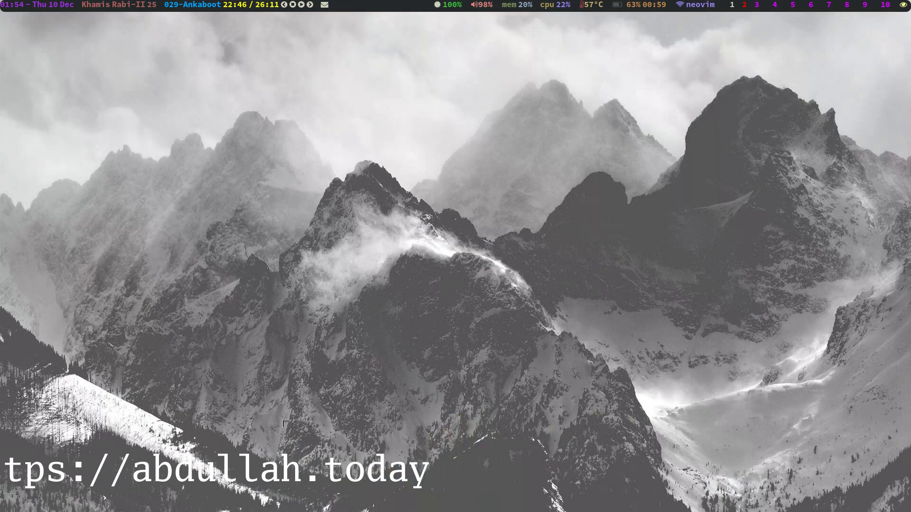
key(super+2)
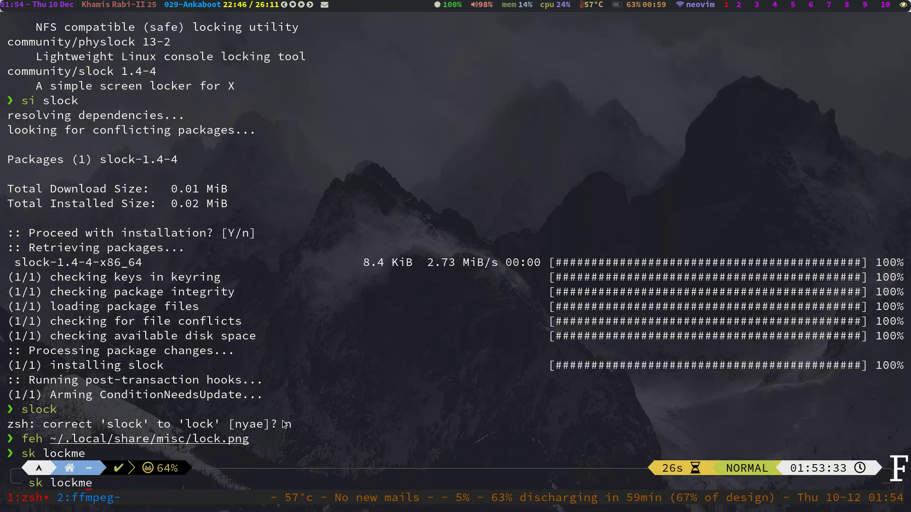
Open ~/.local/bin/lockme in neovim and go to the screenshot import line.
key(Return)
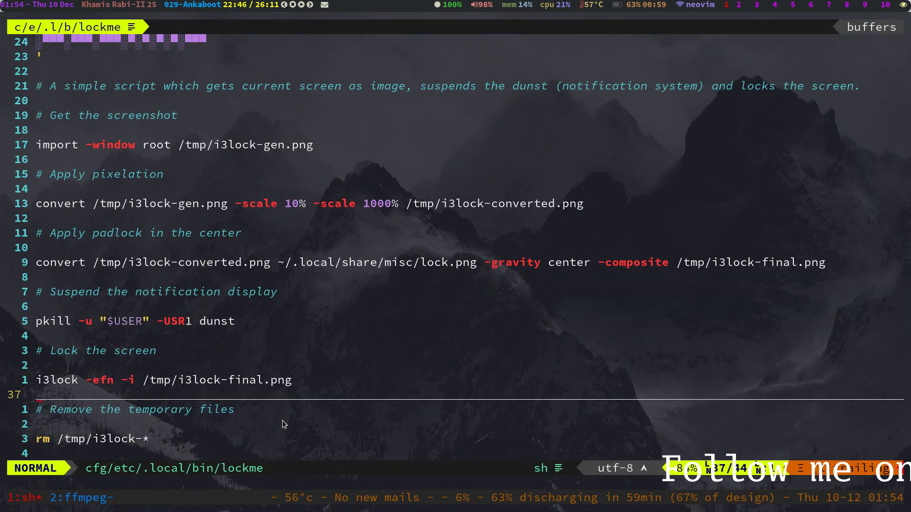
key(k)
key(k)
key(k)
key(k)
key(k)
key(k)
key(k)
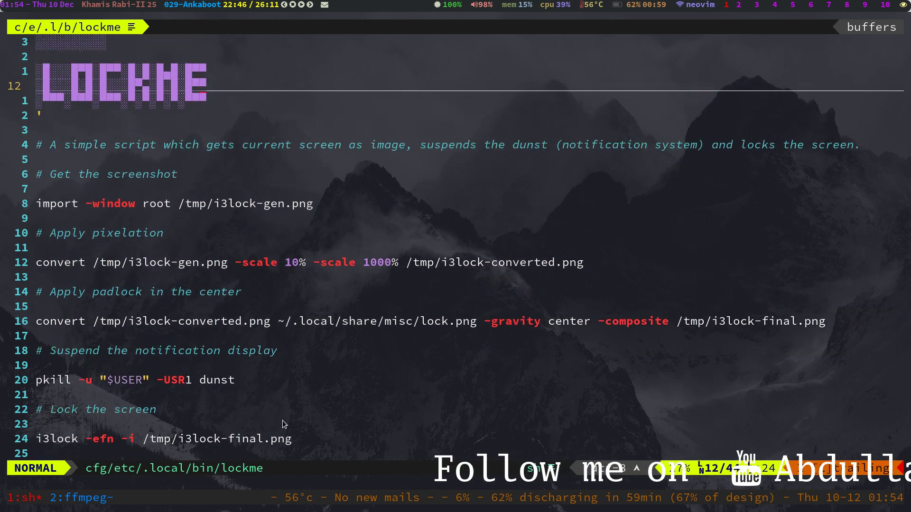
key(j)
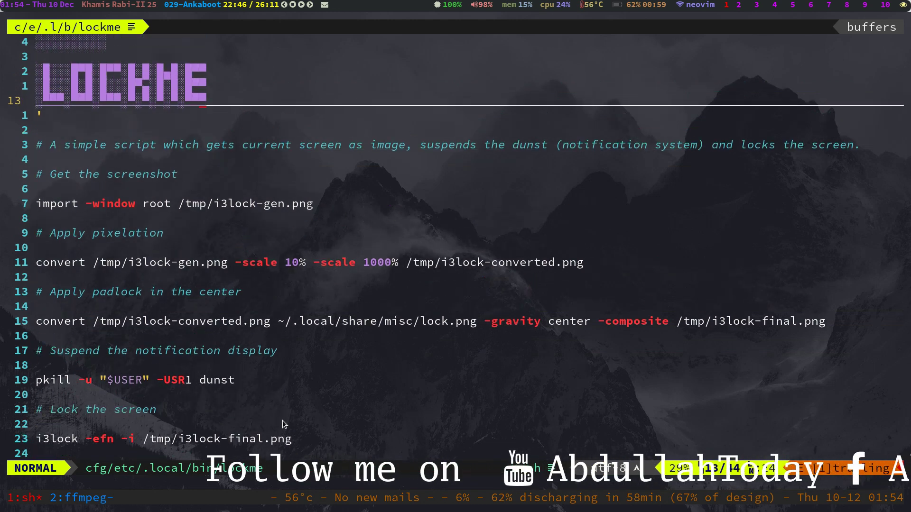
key(j)
key(j)
key(j)
key(h)
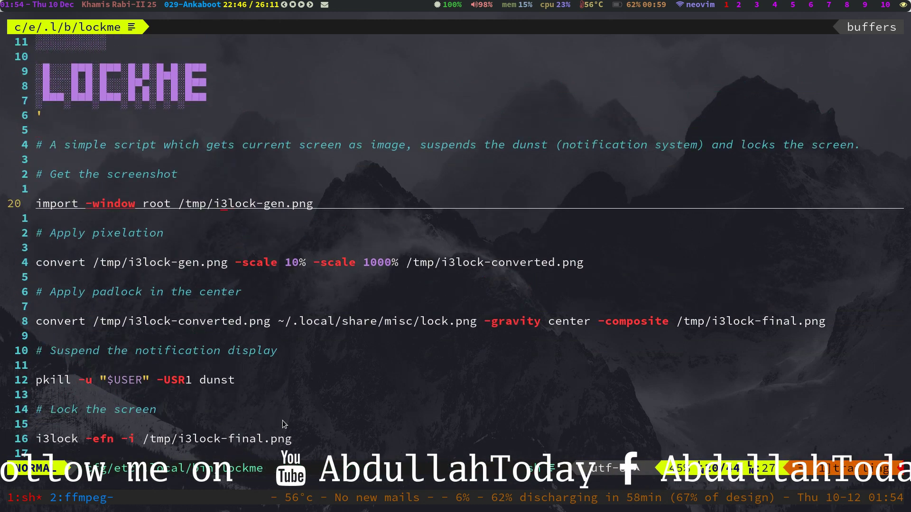
key(0)
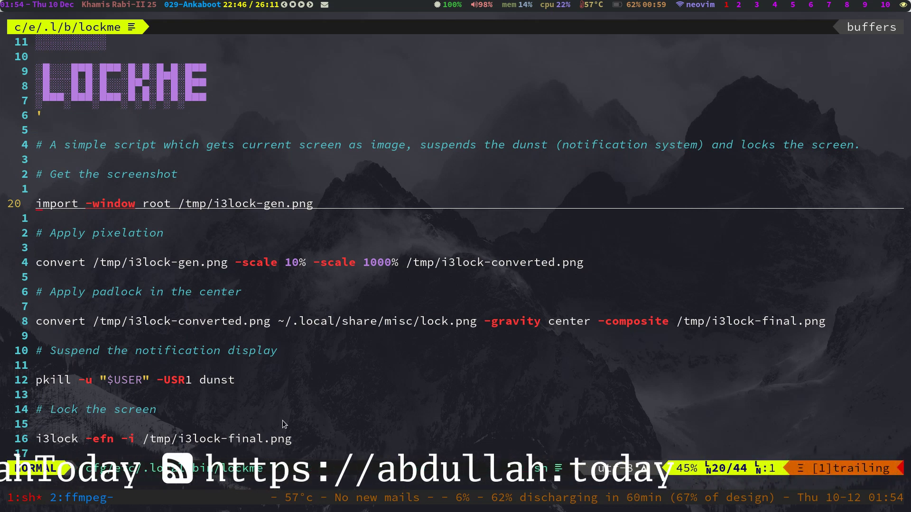
Step through the pixelation, padlock, dunst suspend, i3lock and cleanup lines.
key(j)
key(j)
key(j)
key(j)
key(j)
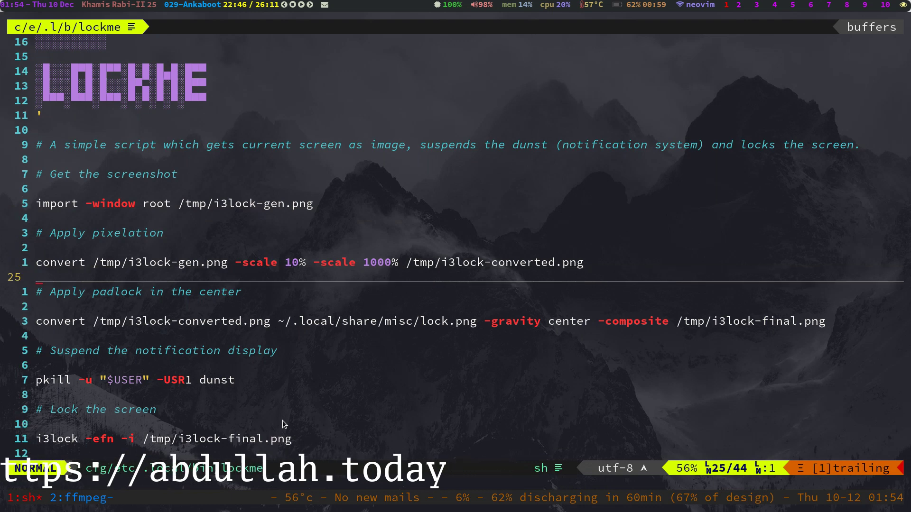
key(j)
key(j)
key(j)
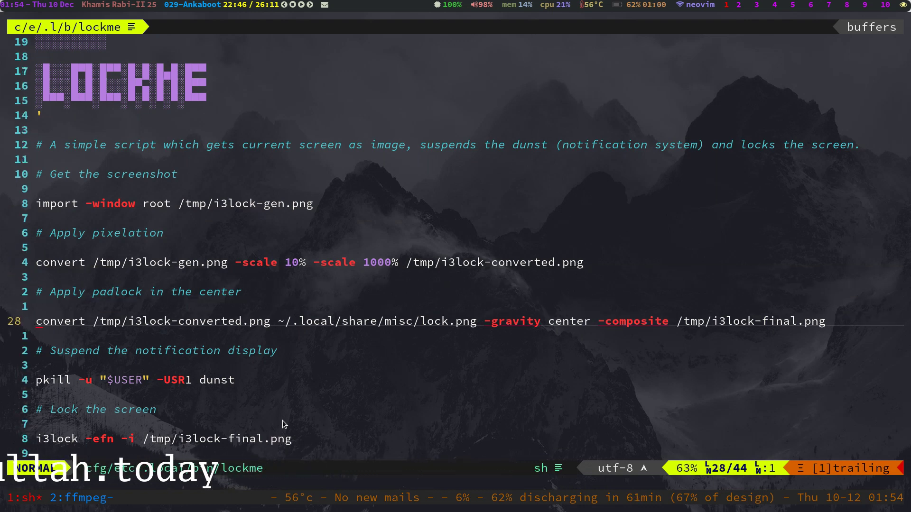
key(j)
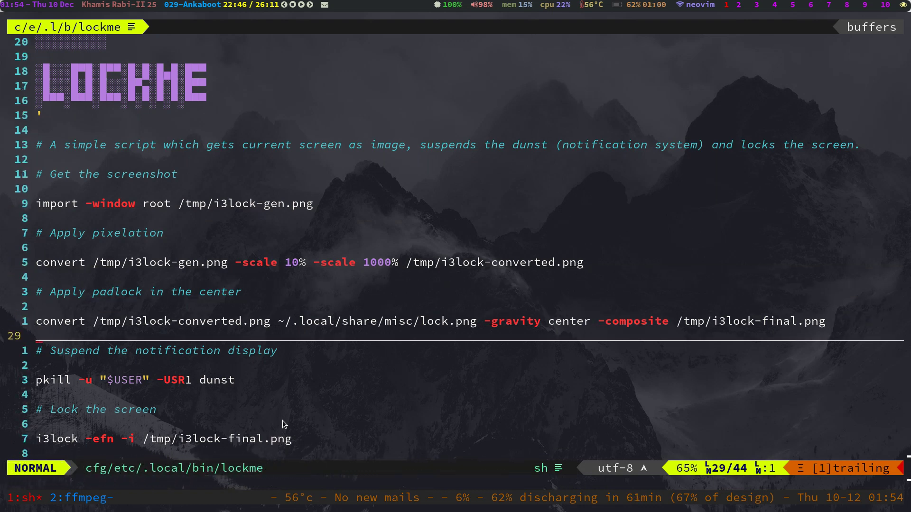
key(j)
key(j)
key(j)
key(k)
key(k)
key(k)
key(k)
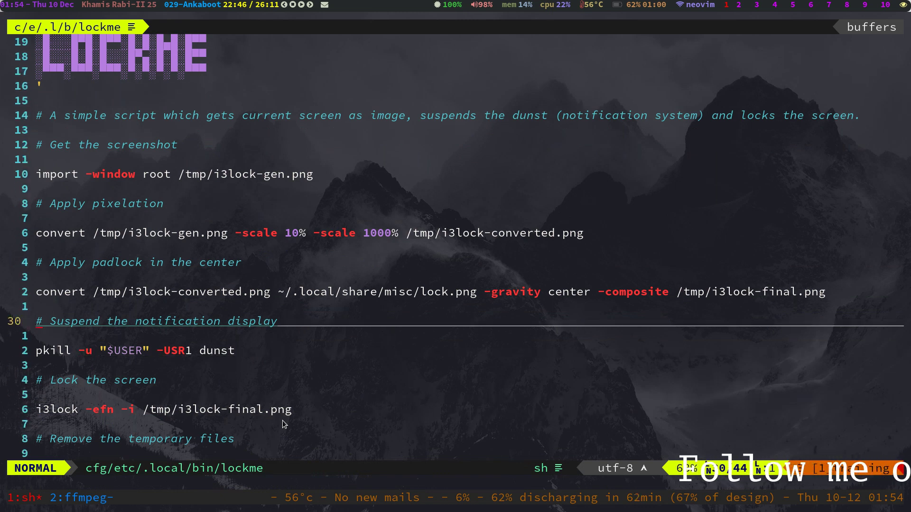
key(j)
key(j)
key(j)
key(j)
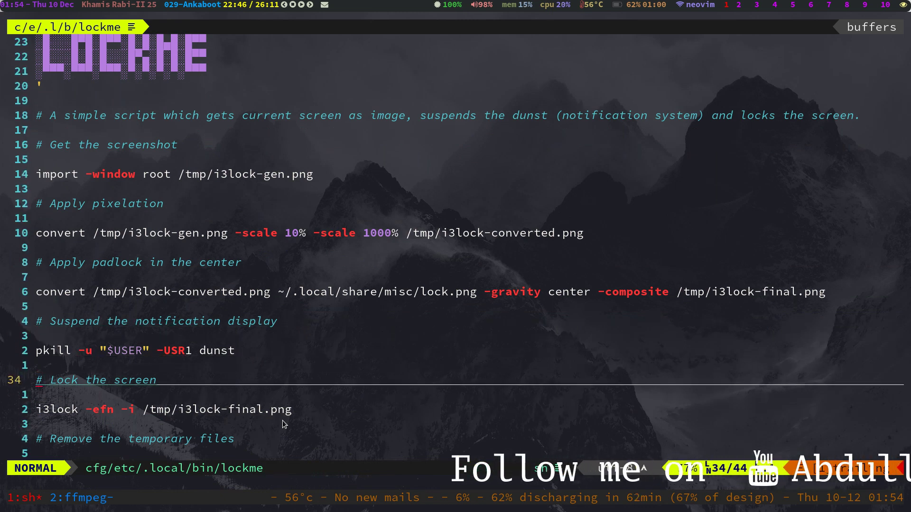
key(j)
key(j)
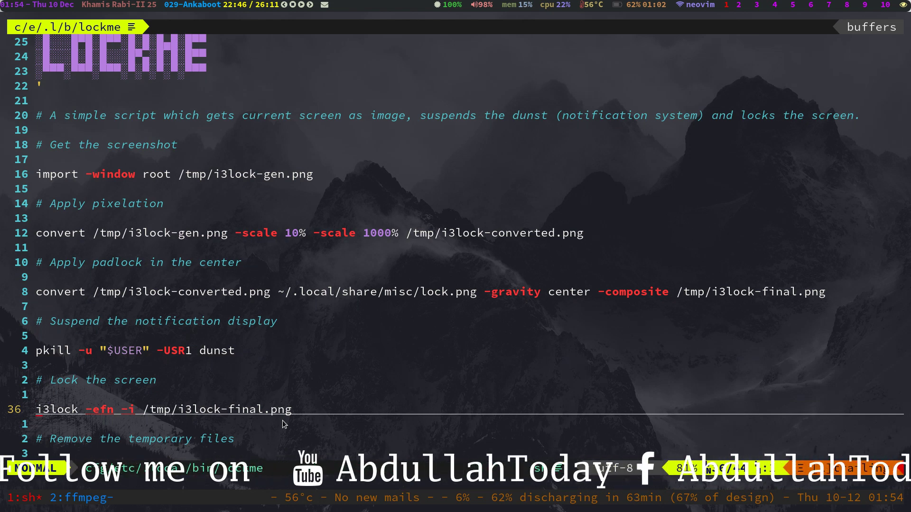
key(j)
key(j)
key(j)
key(j)
key(k)
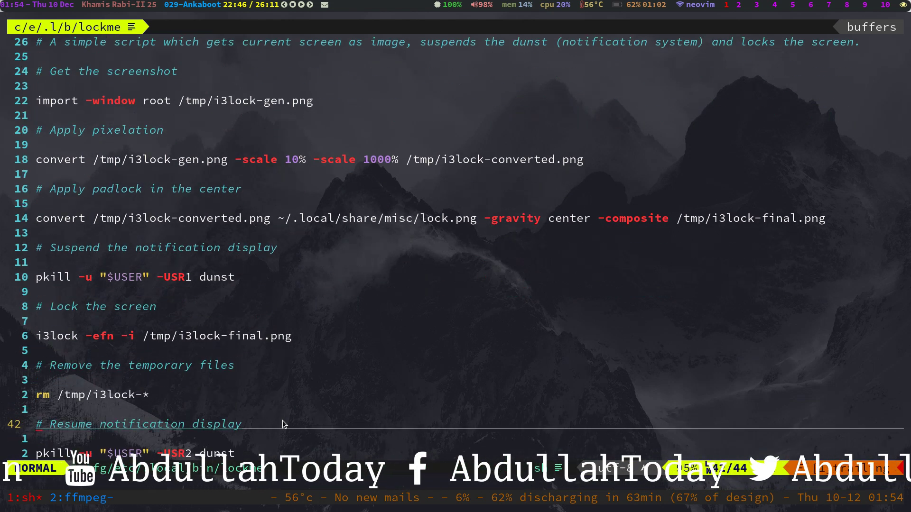
key(k)
key(k)
key(k)
key(k)
key(j)
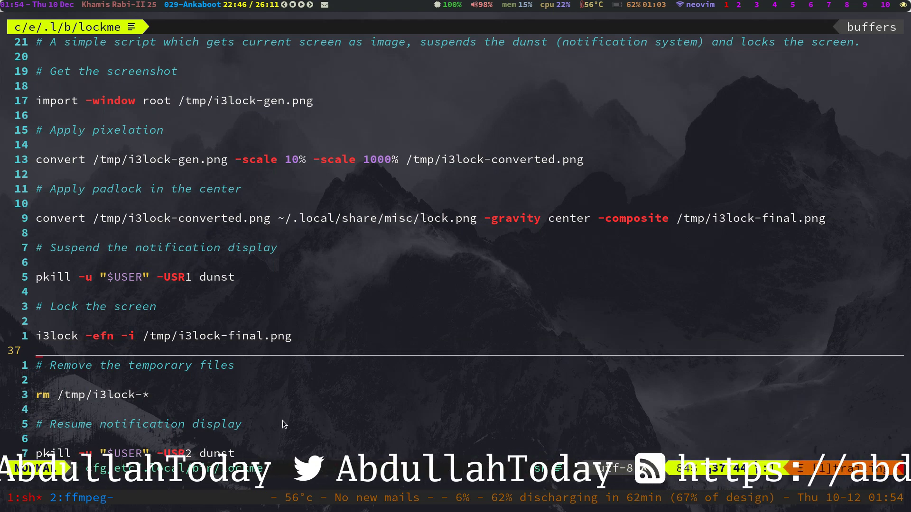
Return to the i3lock command and open a terminal beside the script.
key(k)
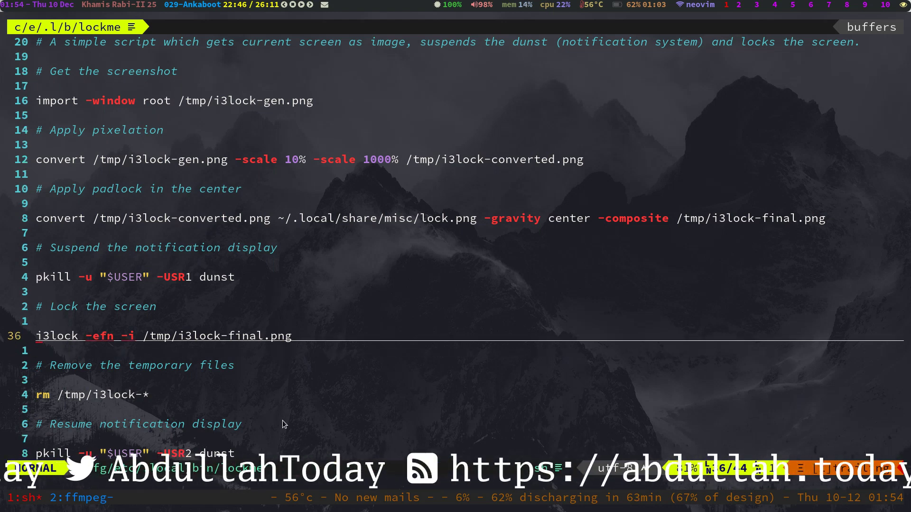
key(k)
key(super+Return)
text(man )
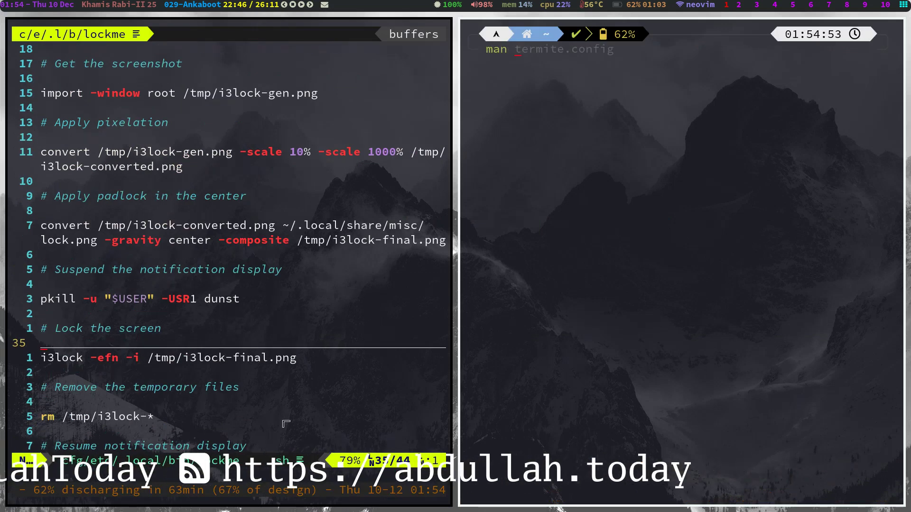
text(i3lock)
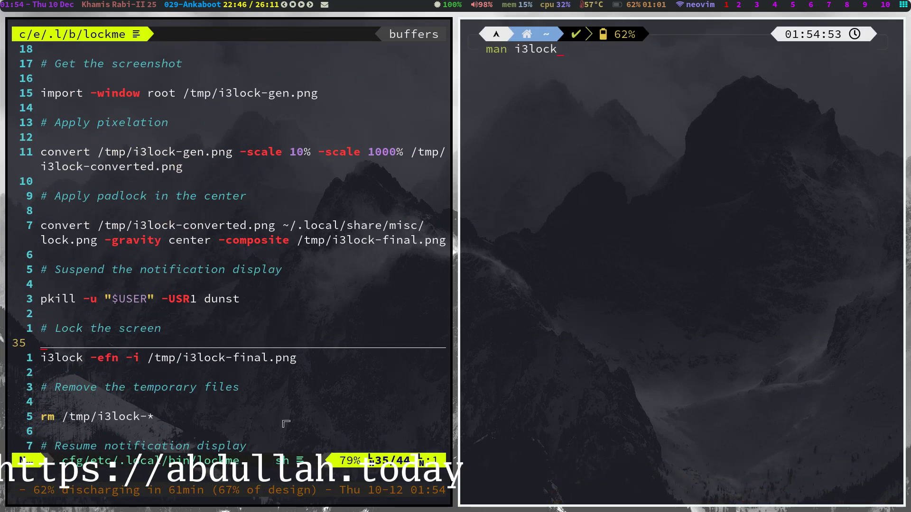
Open man i3lock and search /-e to reach the --ignore-empty-password option.
key(Return)
text(/-)
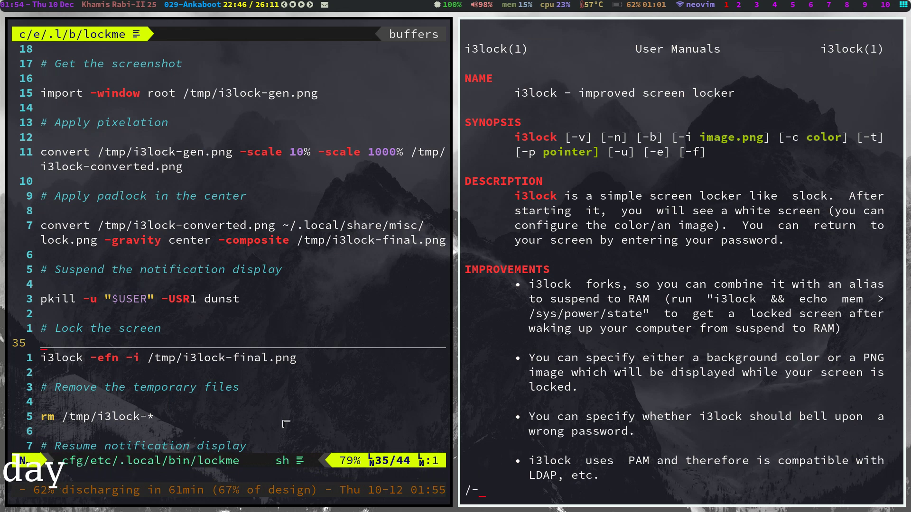
text(e)
key(Return)
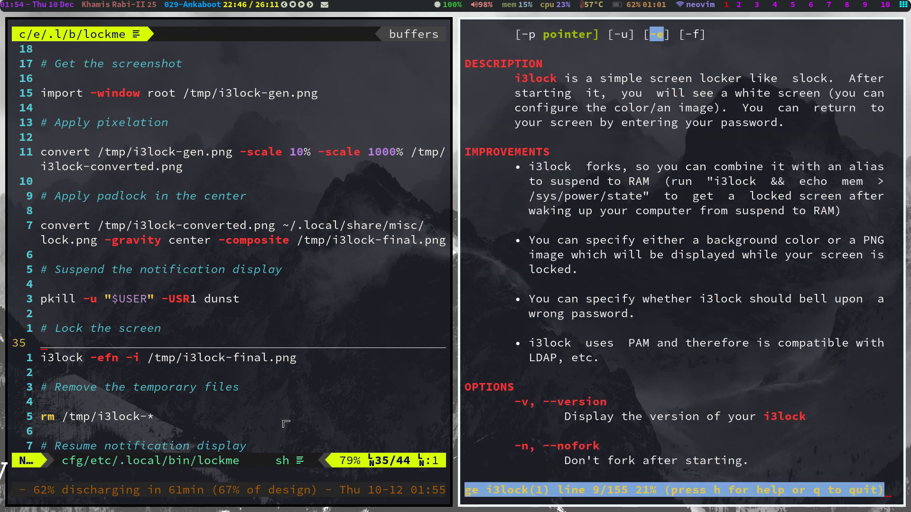
key(n)
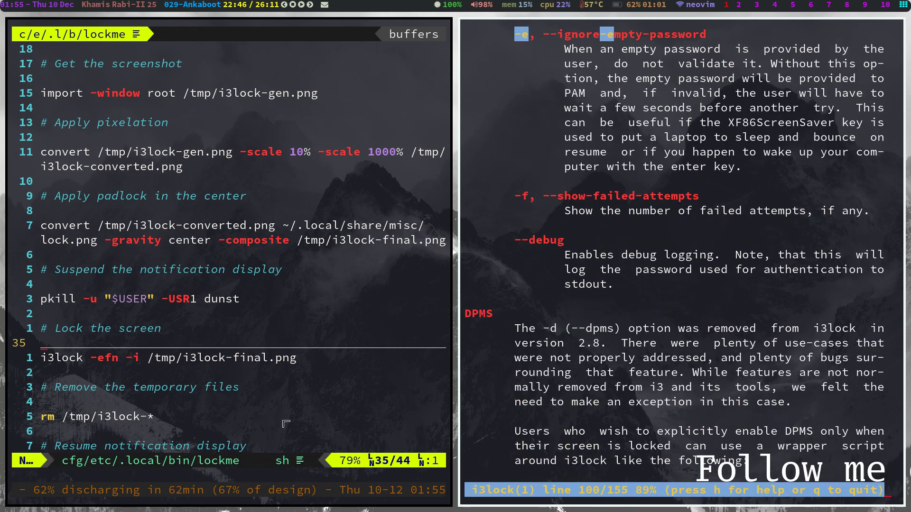
key(j)
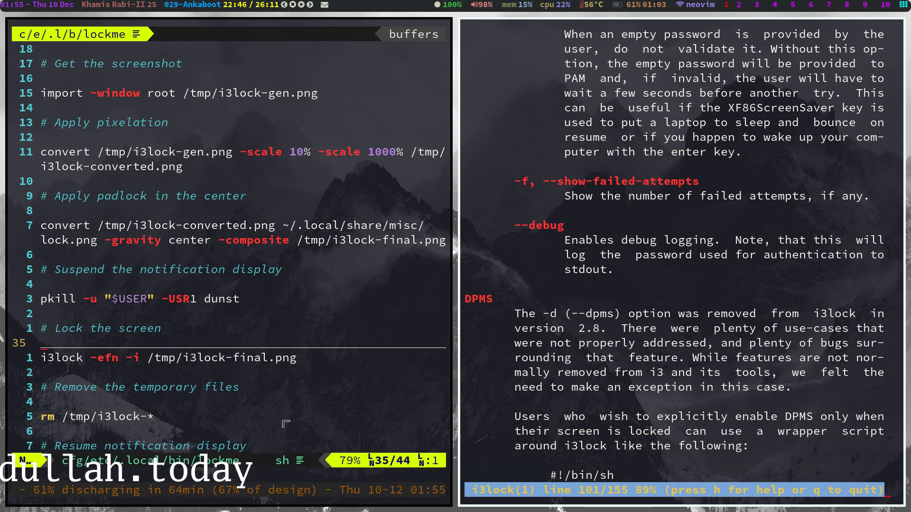
Switch back to the lockme script and locate the rm /tmp/i3lock-* cleanup line.
key(super+h)
key(j)
key(j)
key(j)
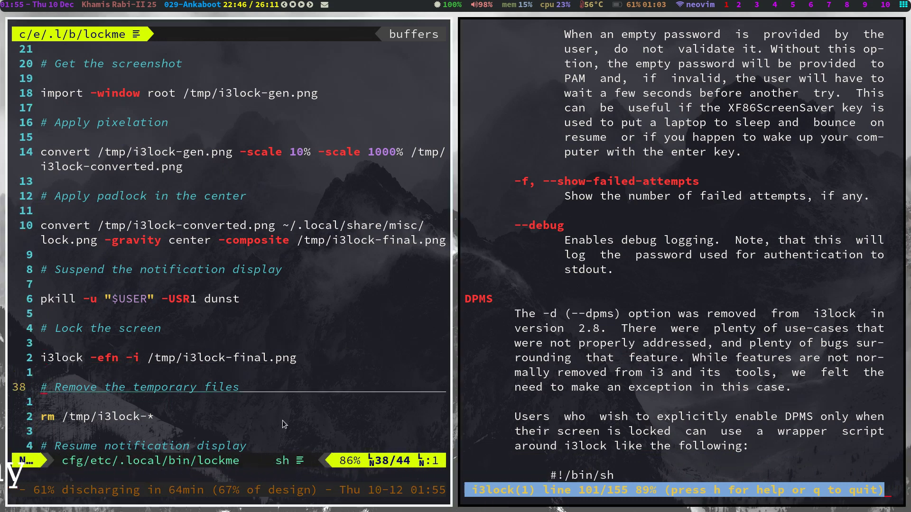
key(k)
key(k)
key(k)
key(k)
key(k)
key(k)
key(k)
key(k)
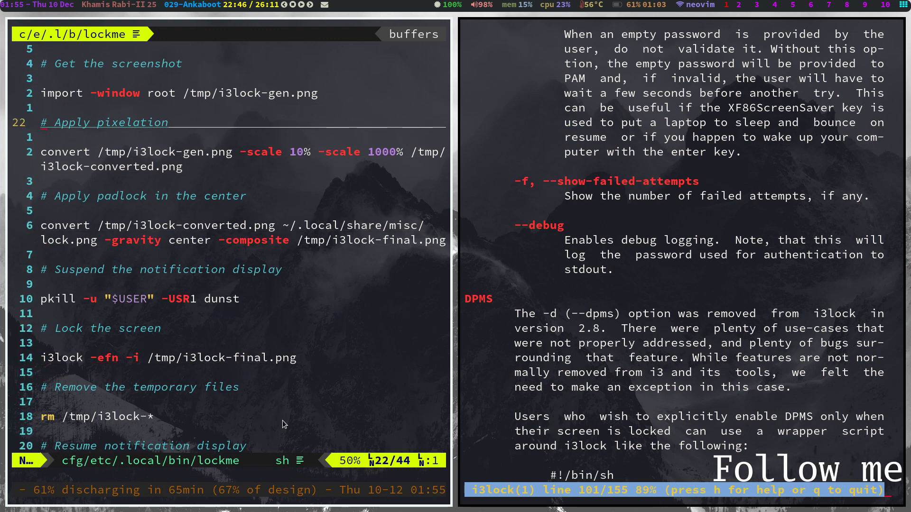
key(j)
key(j)
key(j)
key(j)
key(j)
key(j)
key(j)
key(j)
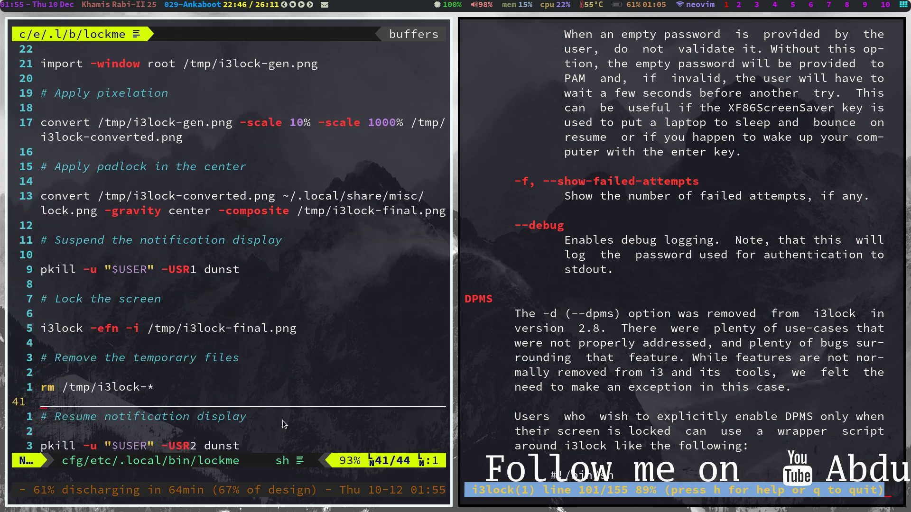
key(k)
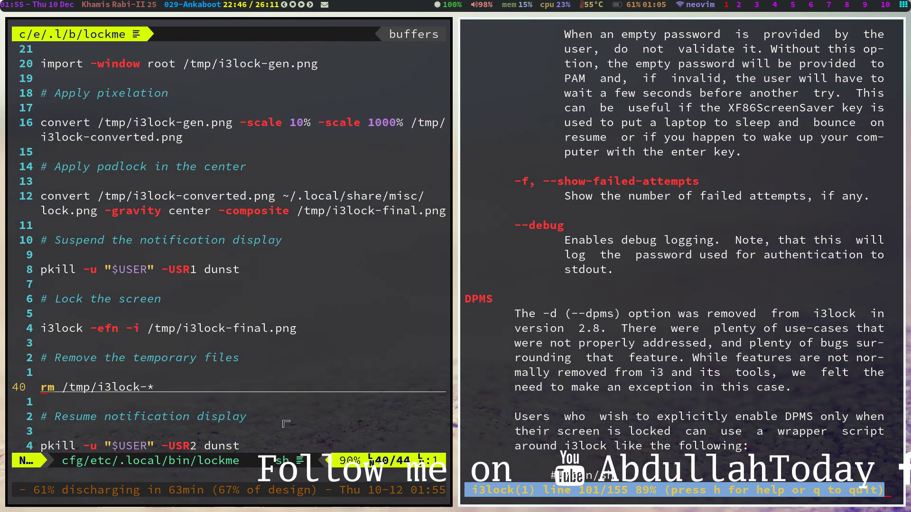
Search the i3lock manual for -n, review the --nofork option, then quit man.
key(slash)
text(-n)
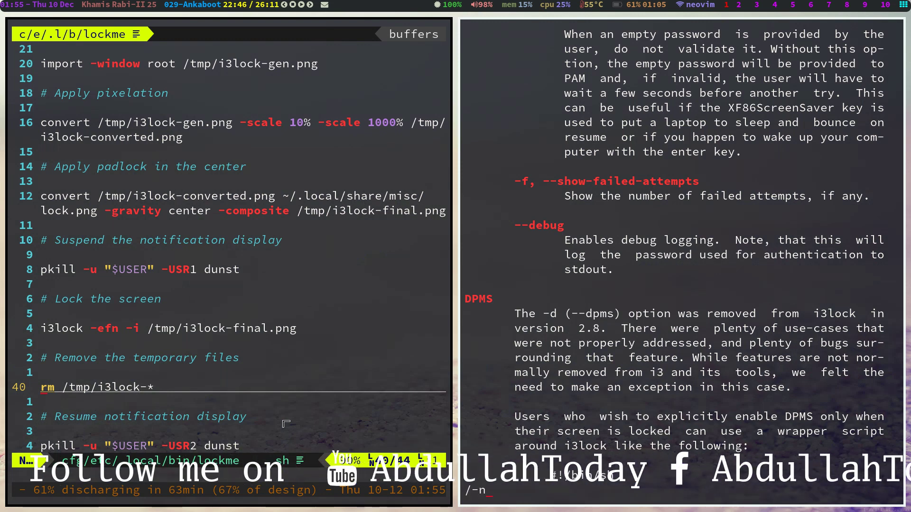
key(Return)
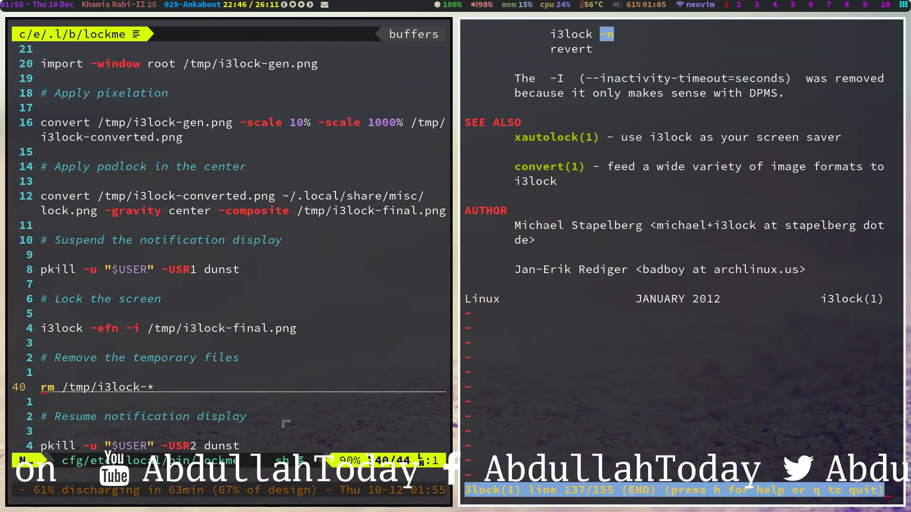
key(n)
key(k)
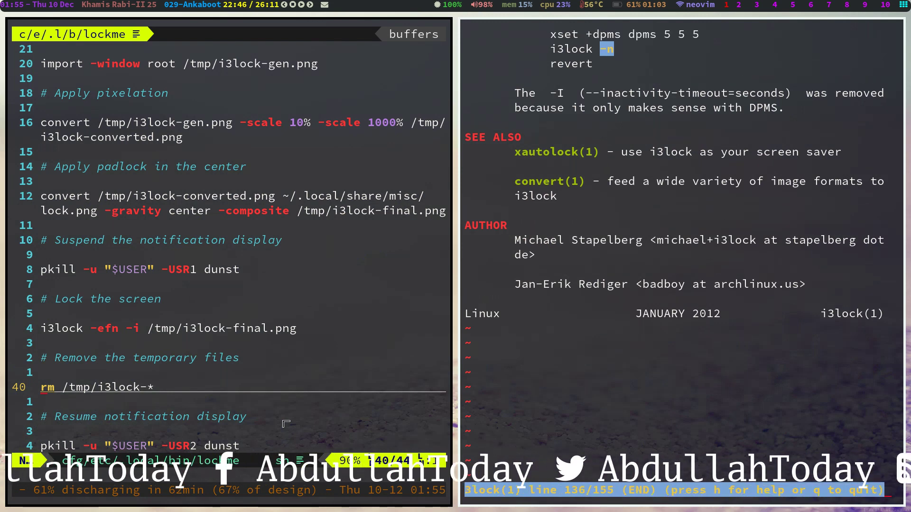
key(k)
key(k)
key(k)
key(k)
key(k)
key(k)
key(k)
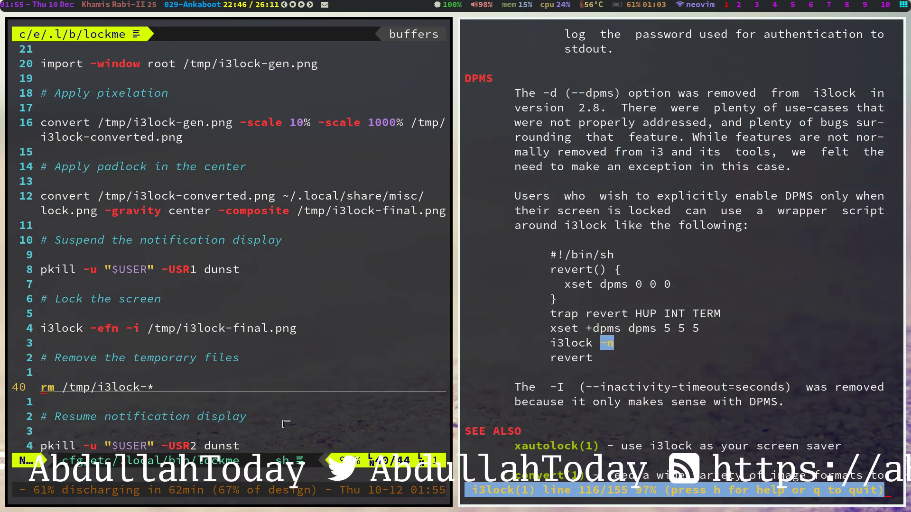
key(k)
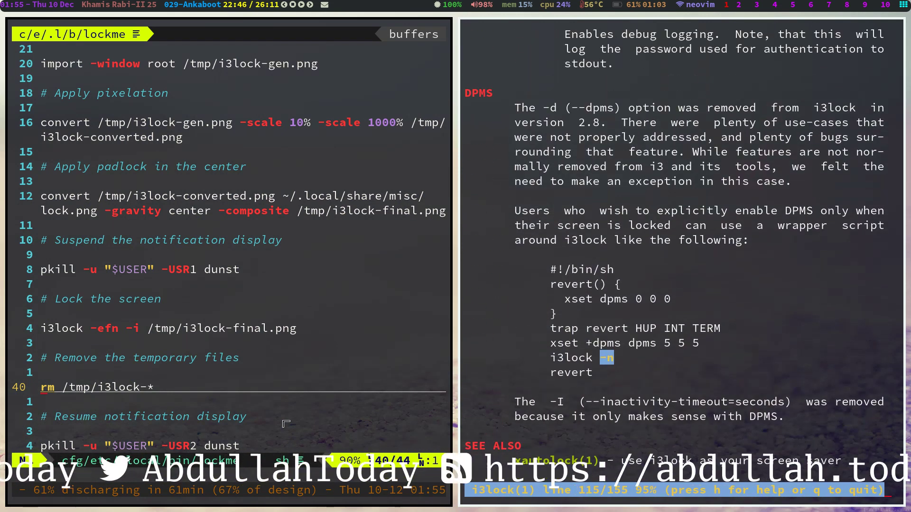
key(n)
key(shift+n)
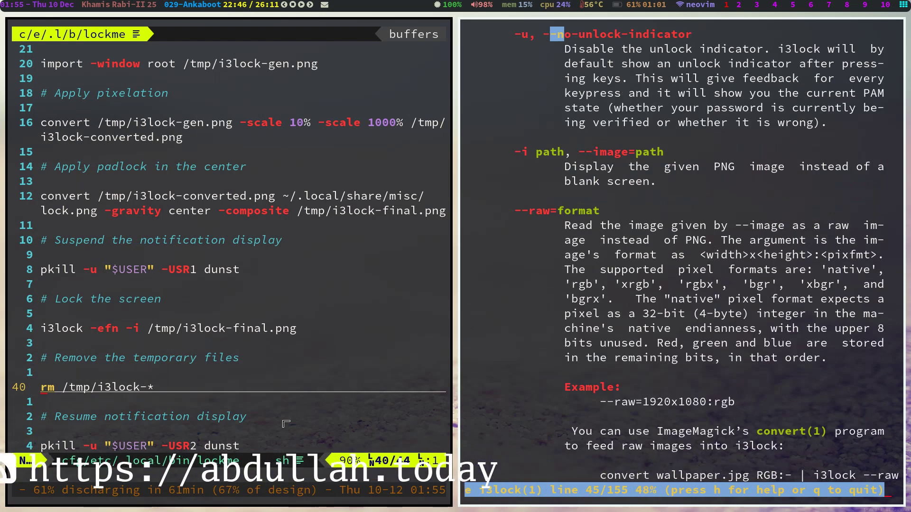
key(n)
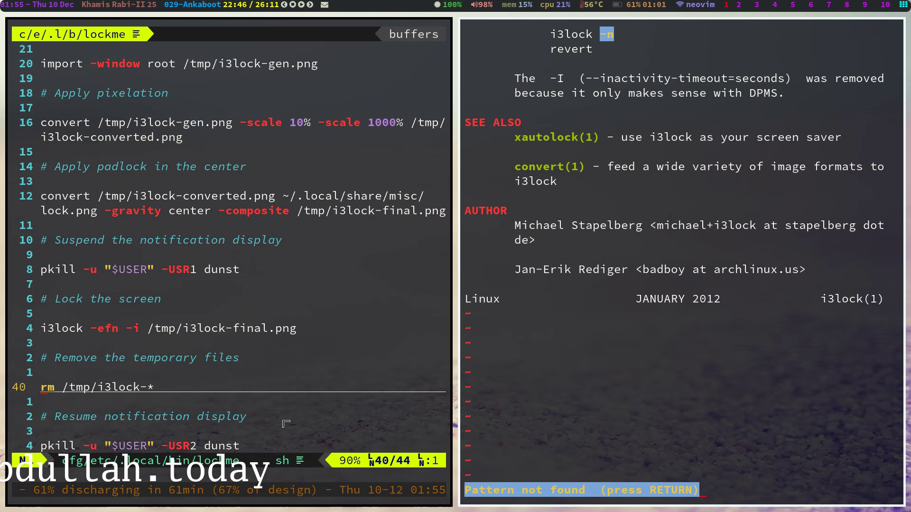
key(Return)
key(shift+n)
key(shift+n)
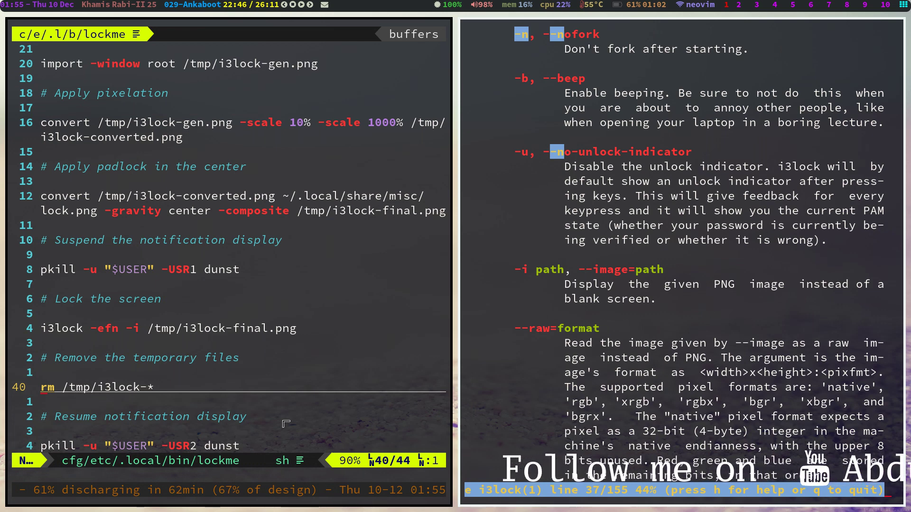
key(q)
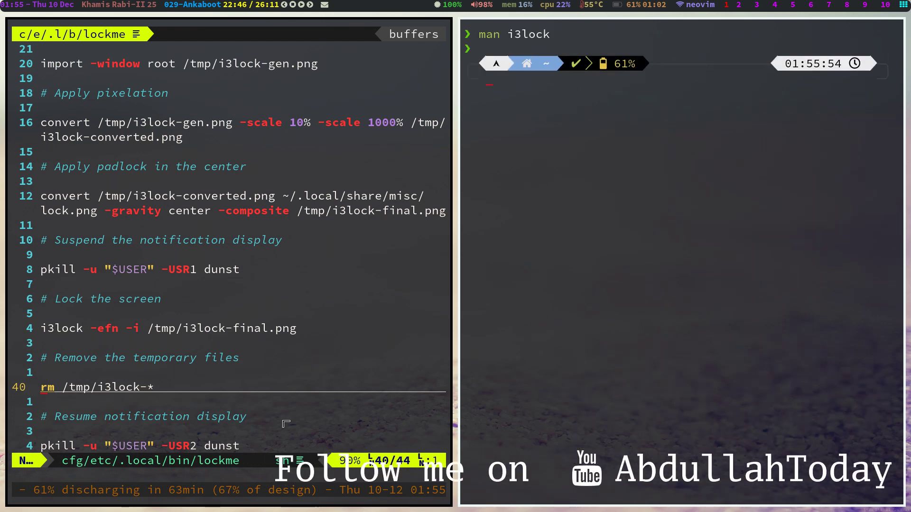
key(ctrl+d)
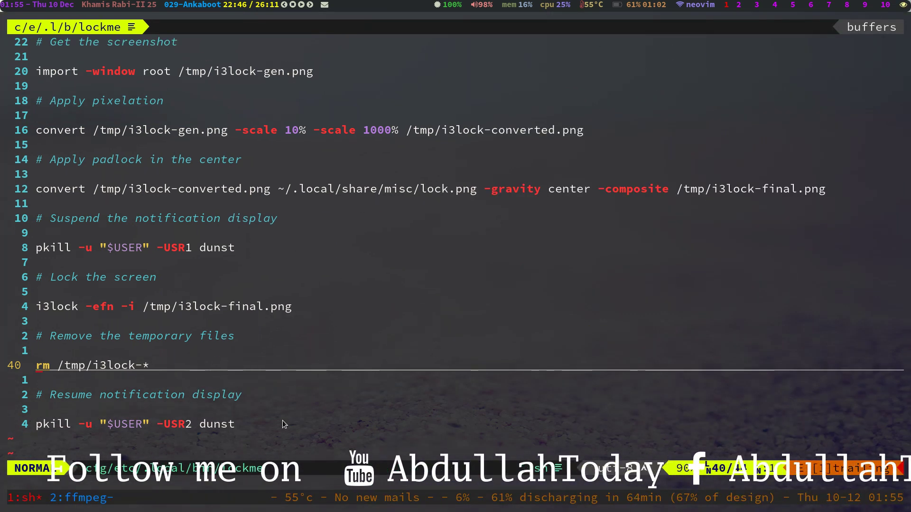
key(braceleft)
key(braceleft)
key(braceleft)
key(j)
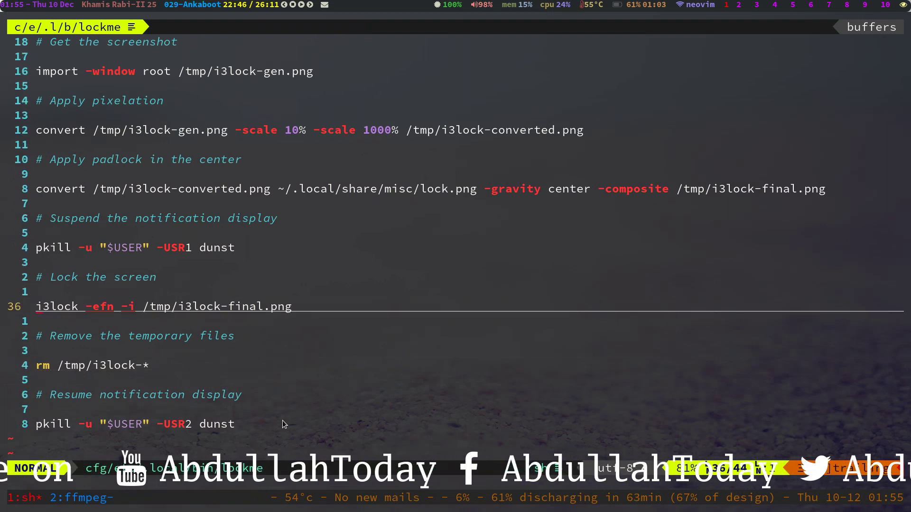
key(j)
key(k)
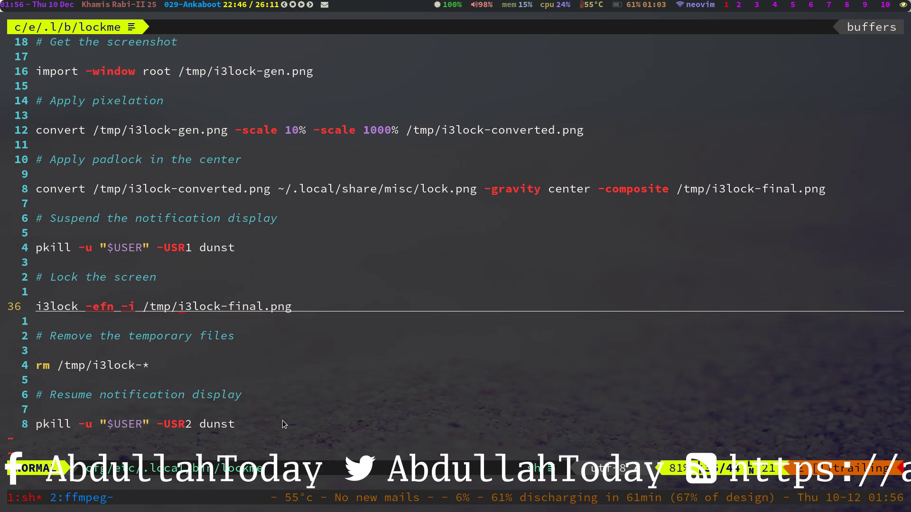
key(k)
key(k)
key(k)
key(k)
key(k)
key(k)
key(k)
key(k)
key(k)
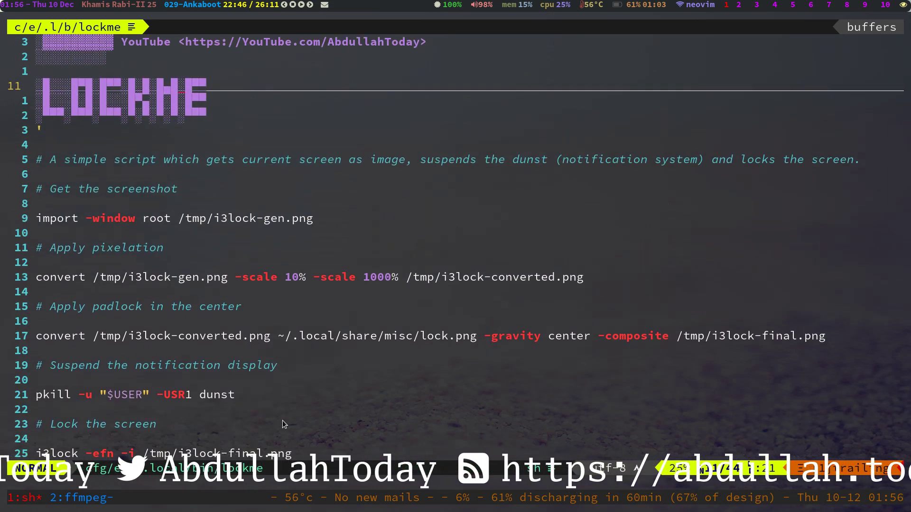
key(j)
key(j)
key(j)
key(j)
key(j)
key(j)
key(j)
key(j)
key(j)
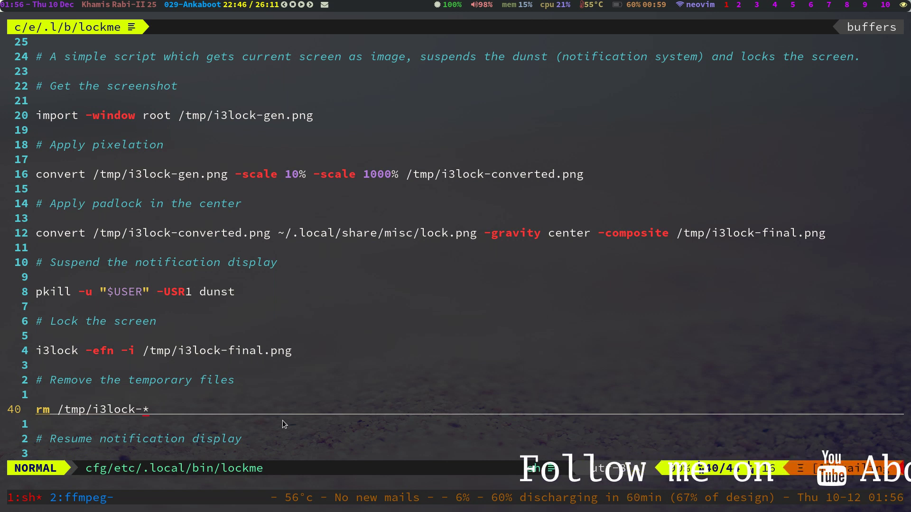
key(k)
key(k)
key(k)
key(k)
key(k)
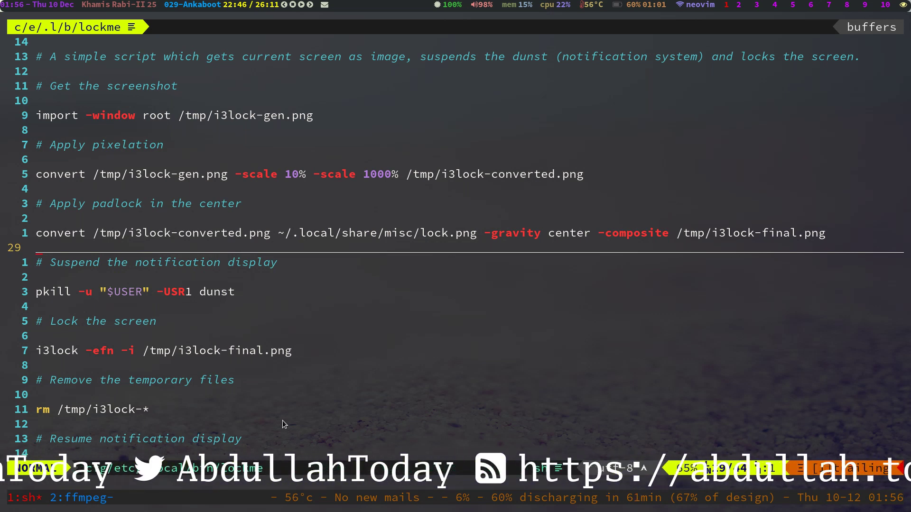
key(k)
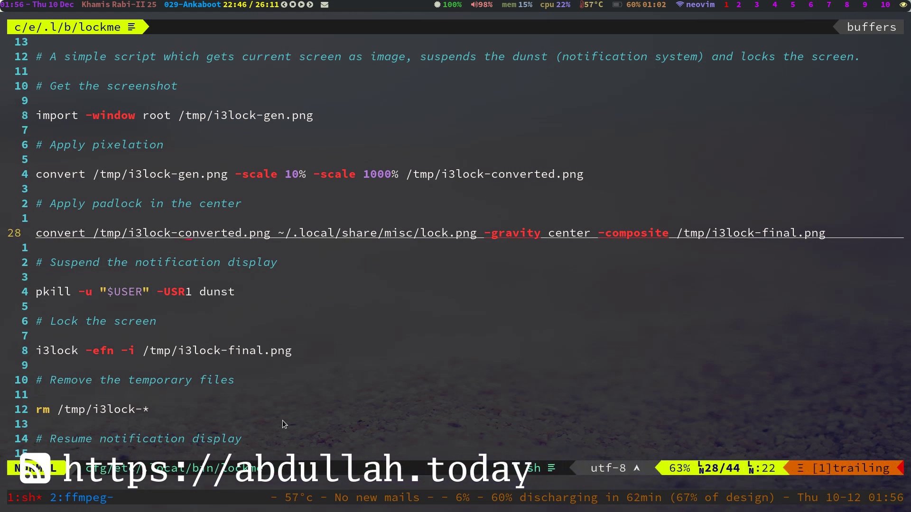
key(W)
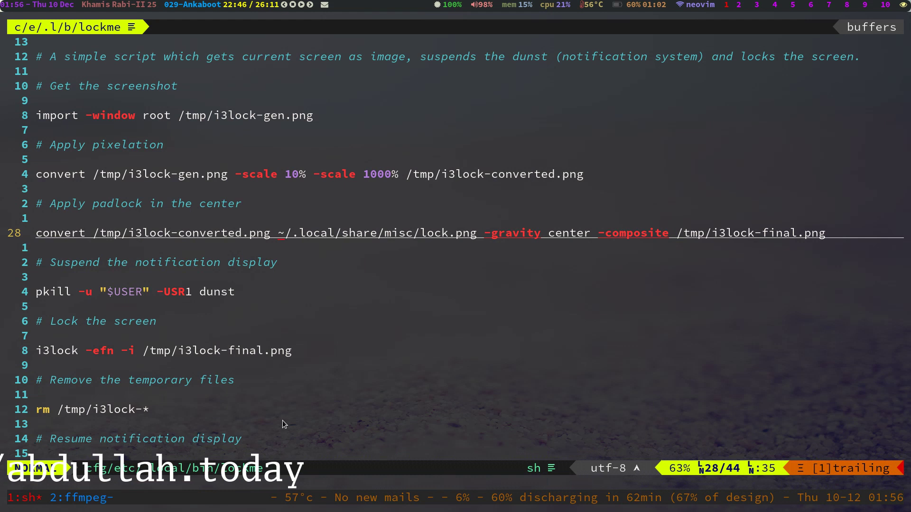
key(v)
key(l)
key(l)
key(l)
key(l)
key(l)
key(l)
key(l)
key(l)
key(l)
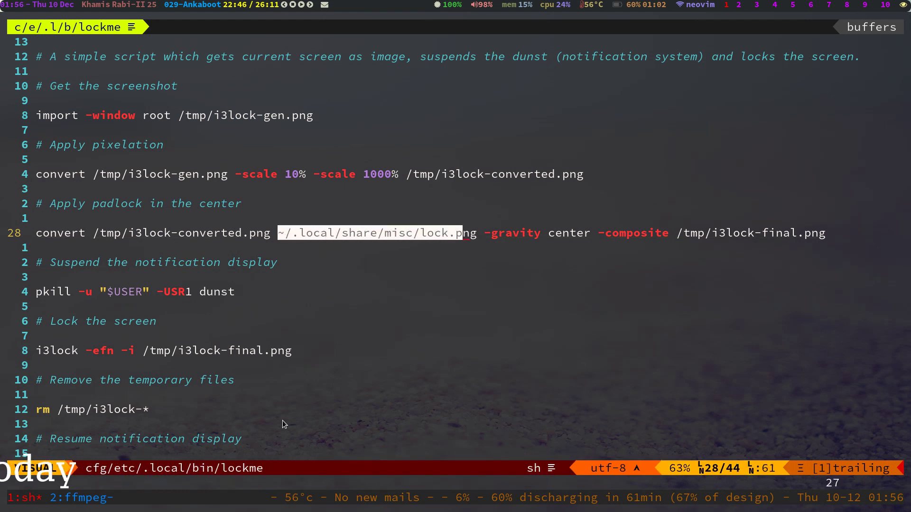
key(Escape)
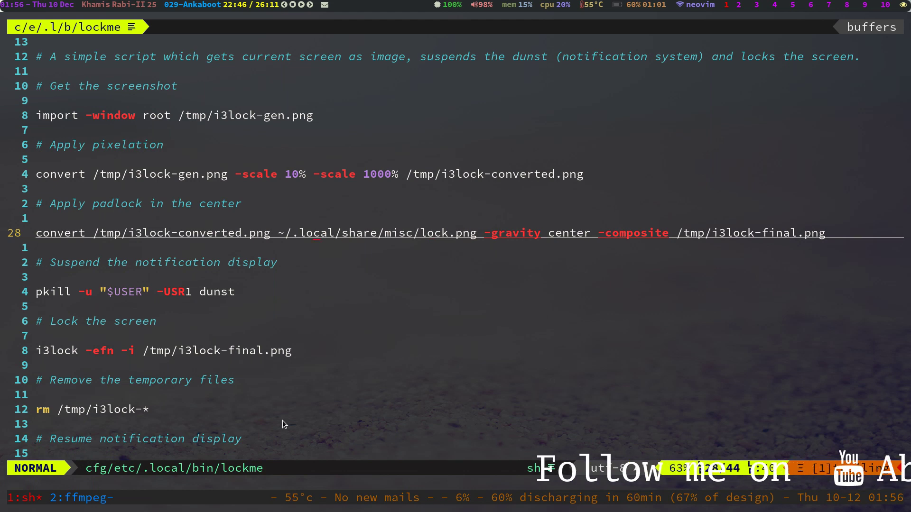
key(v)
key(l)
key(l)
key(l)
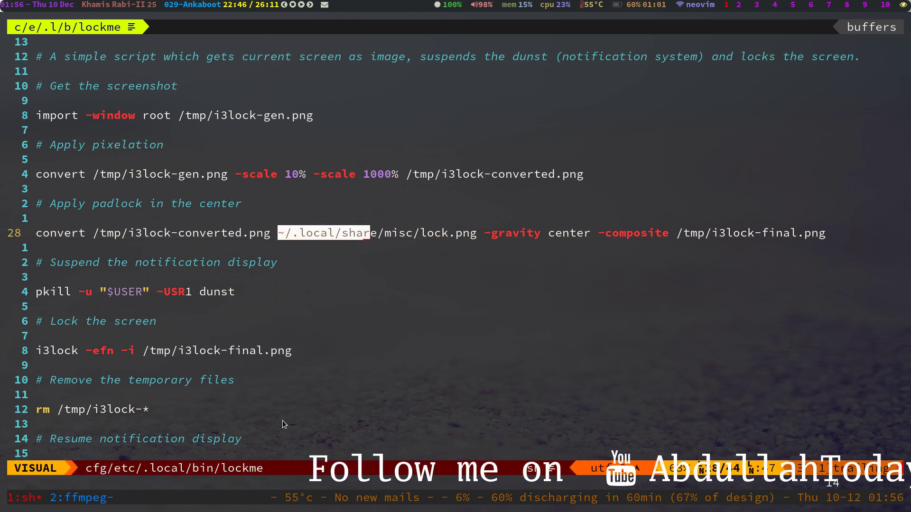
key(l)
key(l)
key(l)
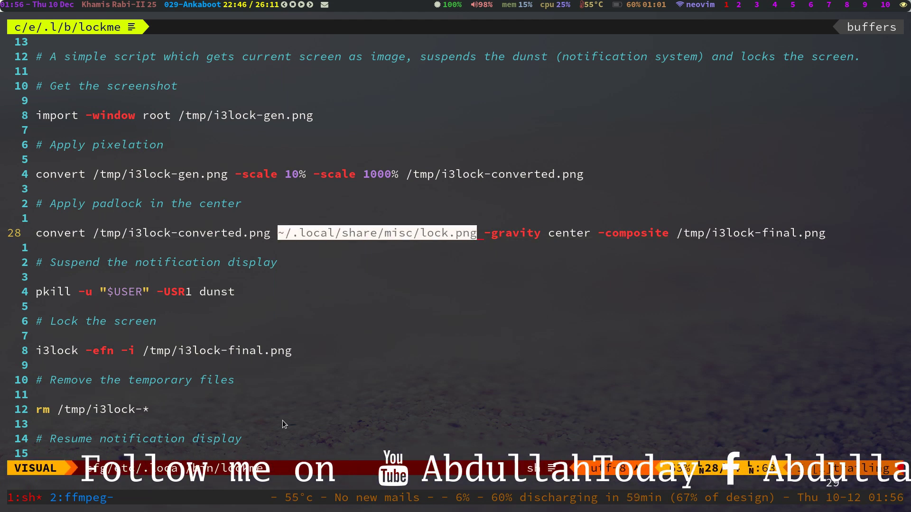
key(Escape)
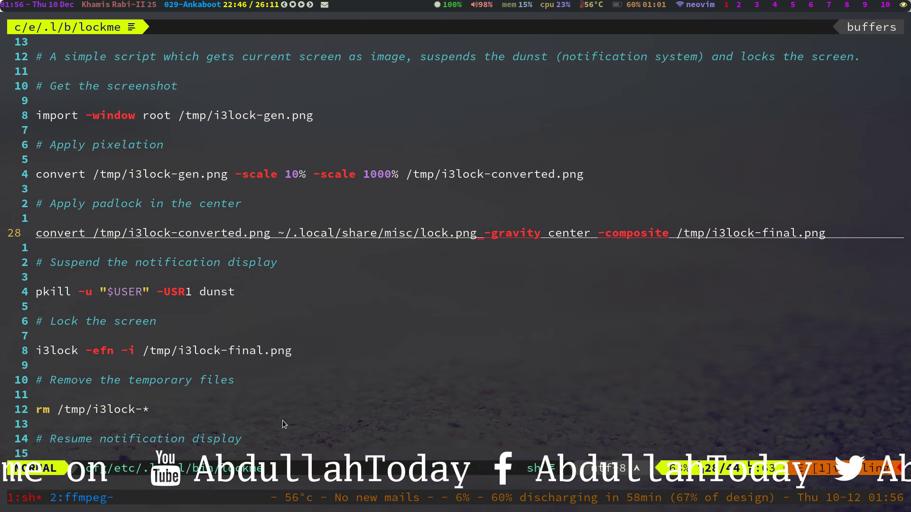
key(h)
key(h)
key(h)
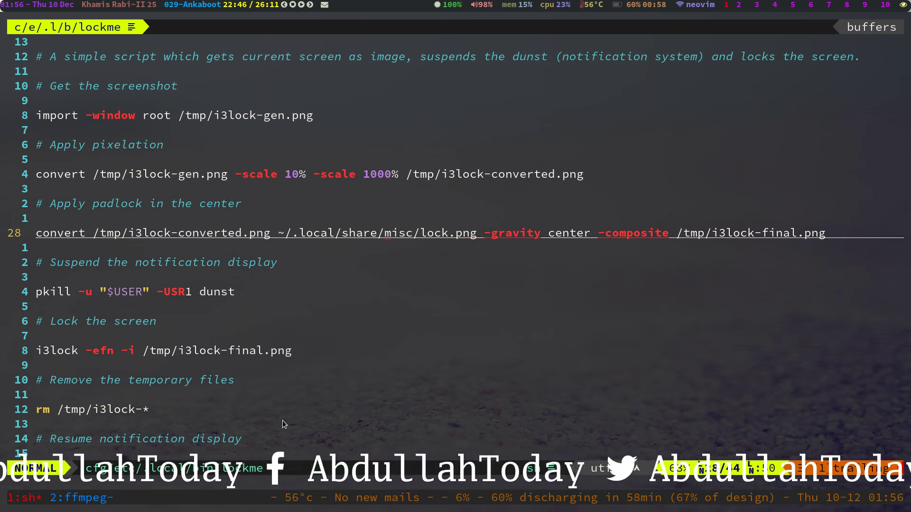
key(h)
key(h)
key(h)
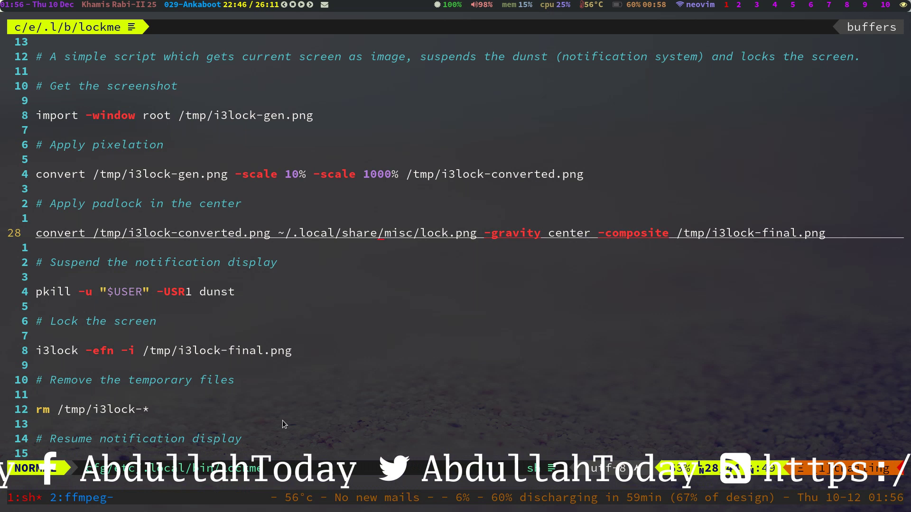
key(j)
key(j)
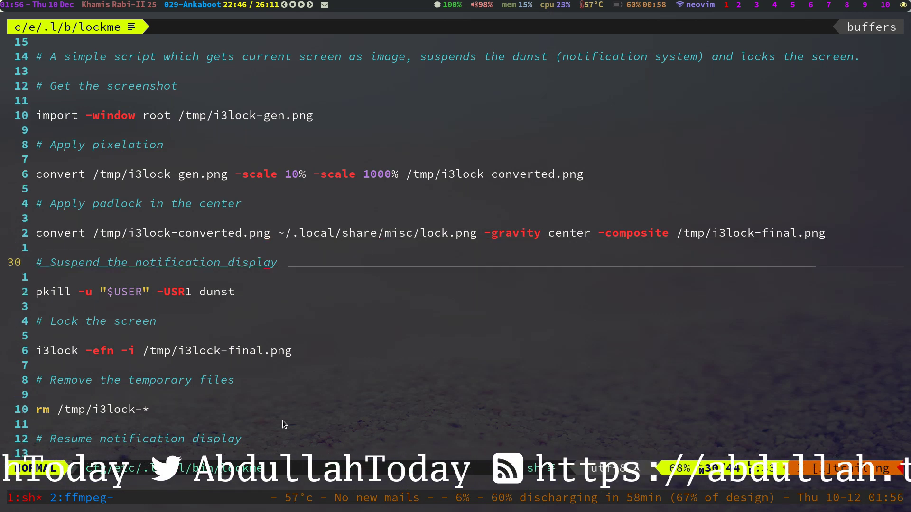
key(j)
key(j)
key(j)
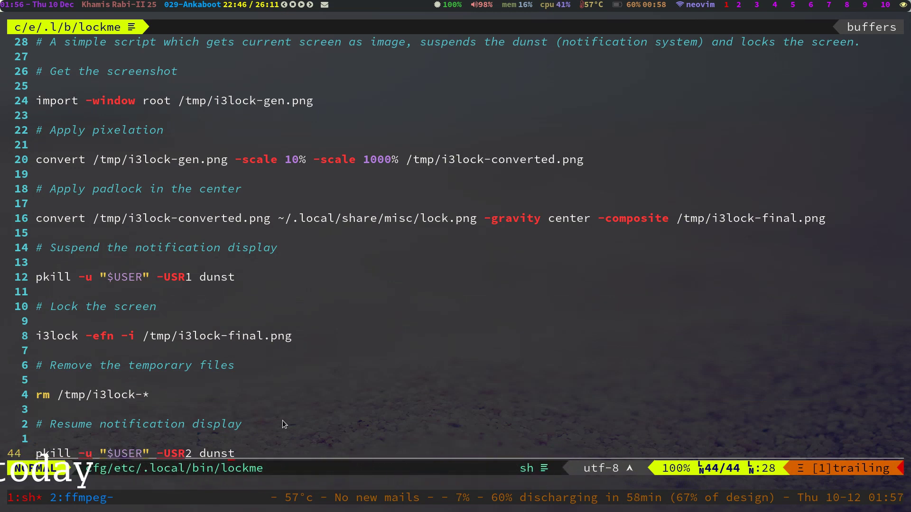
Lock the screen with lockme via super+shift+x, then unlock it with the password.
key(super+shift+x)
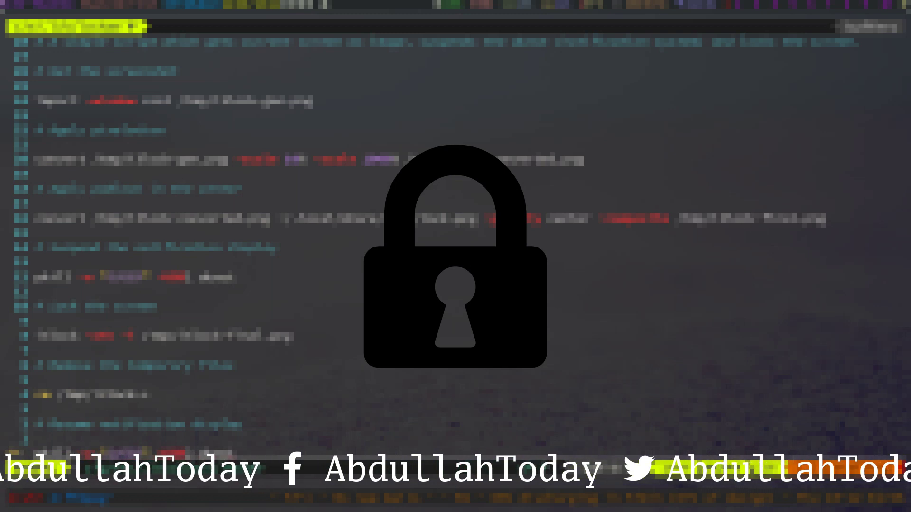
text(p)
key(Return)
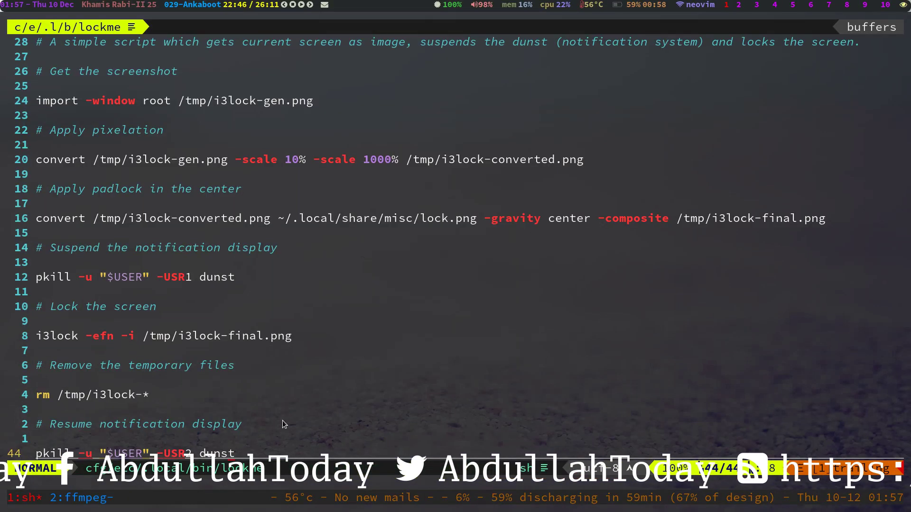
text(:q)
Leave the editor and clear the screen to enter the sleep 4; notify-send 'hello how are you' command.
key(Return)
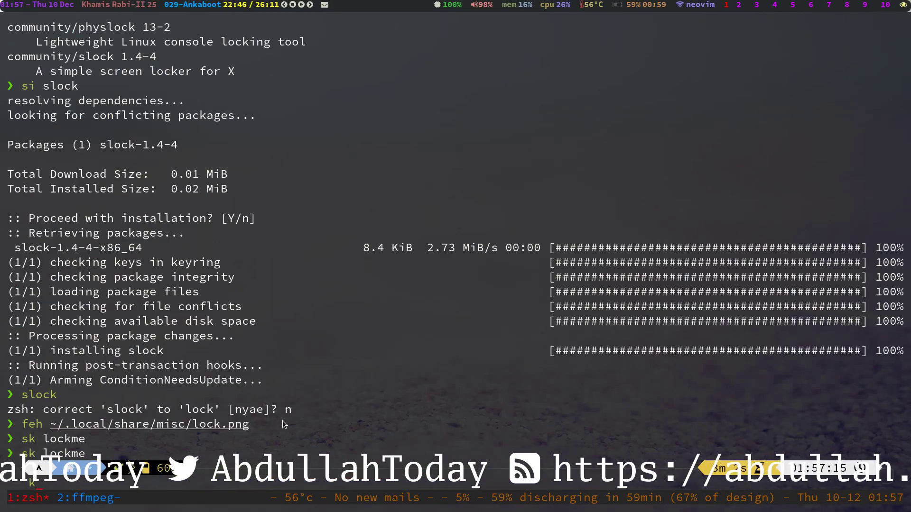
key(ctrl+l)
text(sleep)
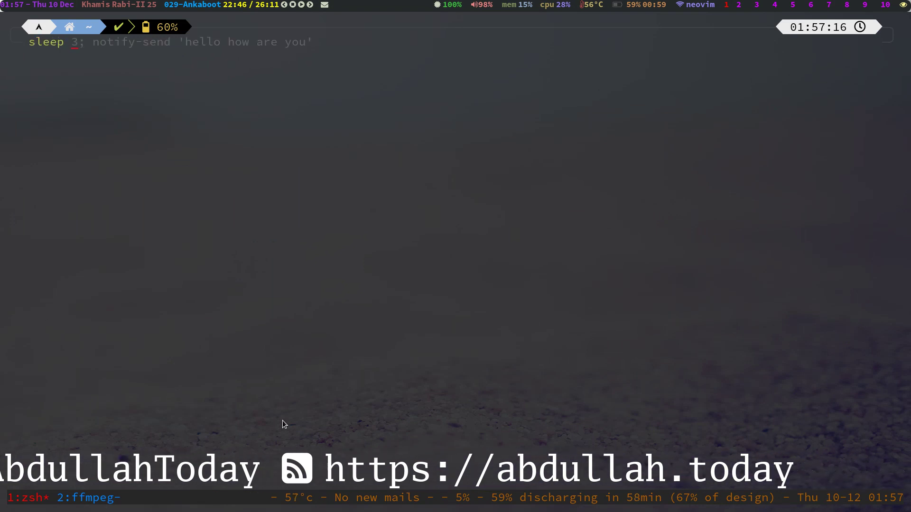
text( 4; )
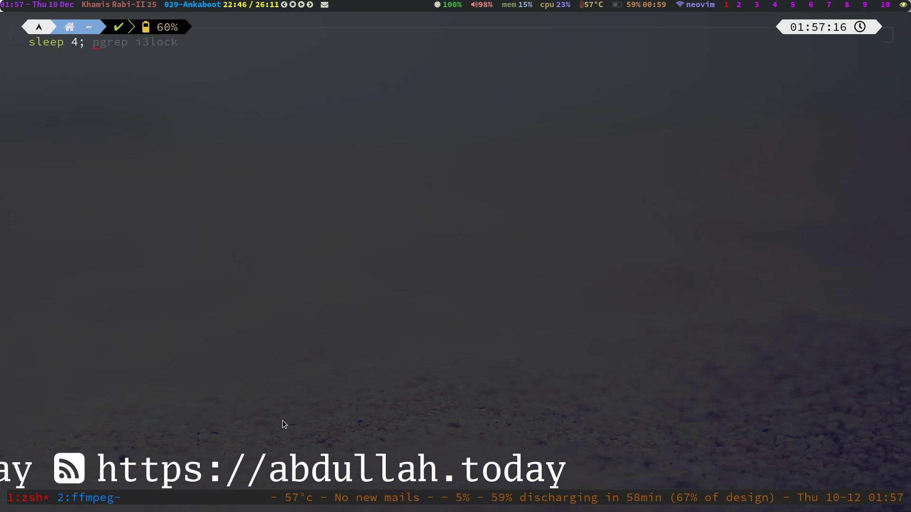
text(no)
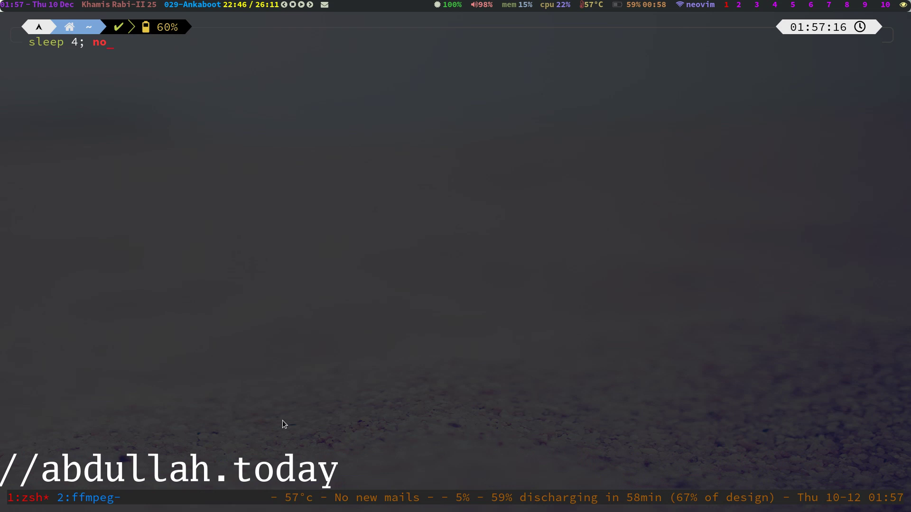
text(tify-send 'hello how are you)
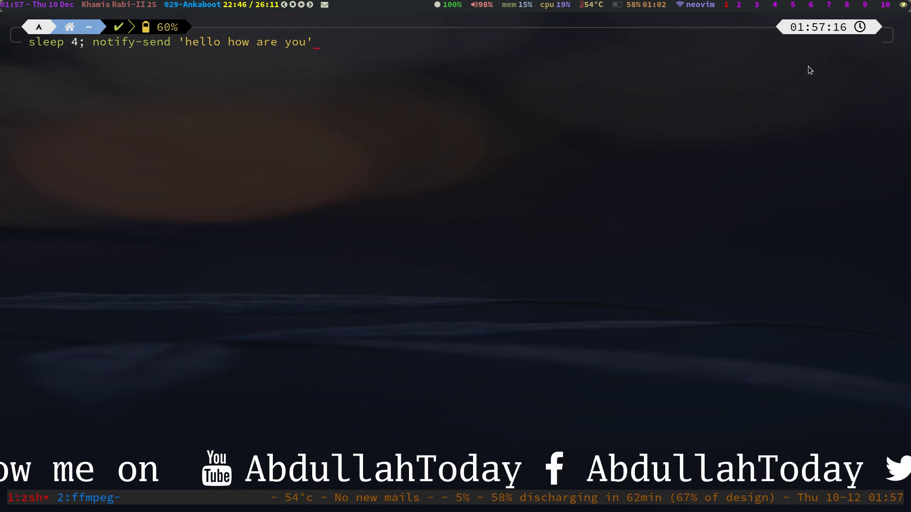
Run the delayed notification, lock the screen with lockme (Super+X), then unlock with the password.
key(Return)
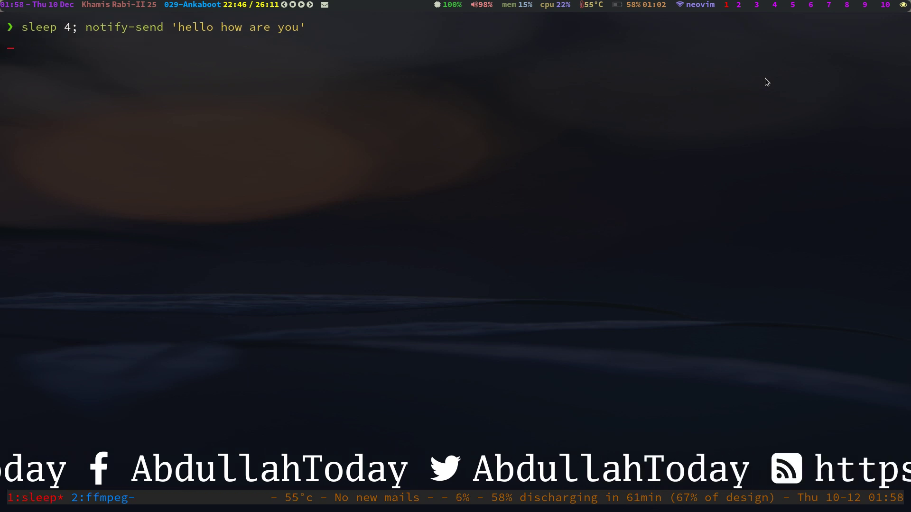
key(super+x)
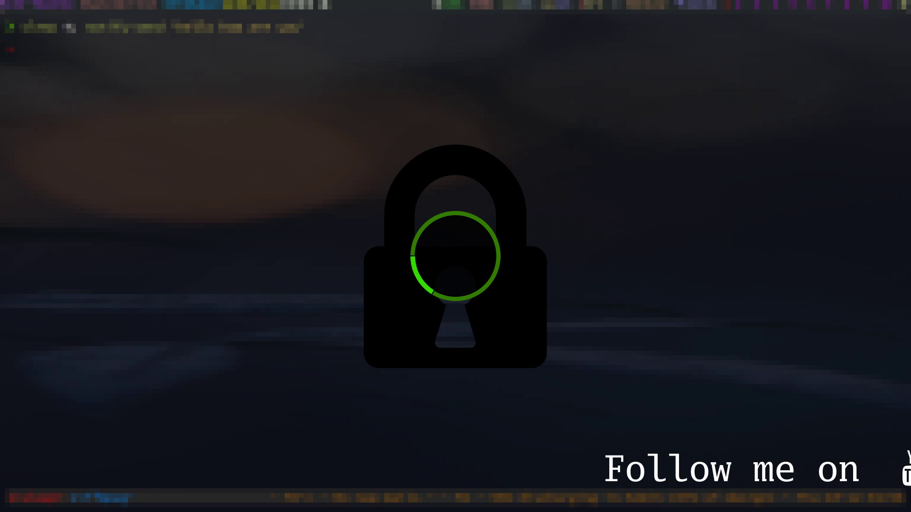
key(Return)
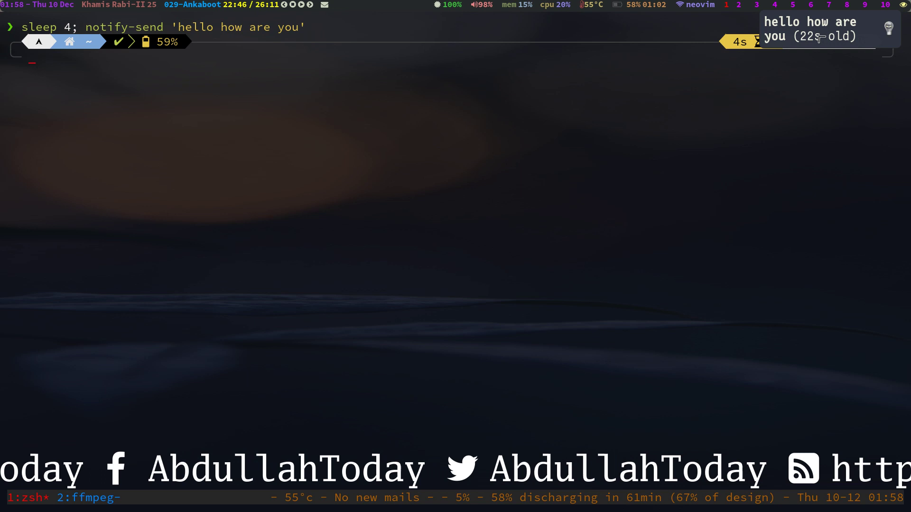
Dismiss the 'hello how are you' dunst popup in the top-right corner.
click(819, 37)
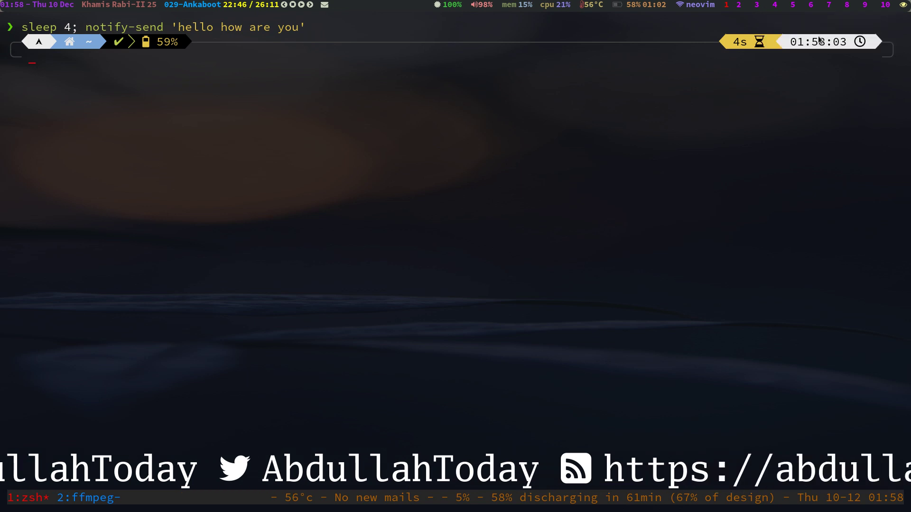